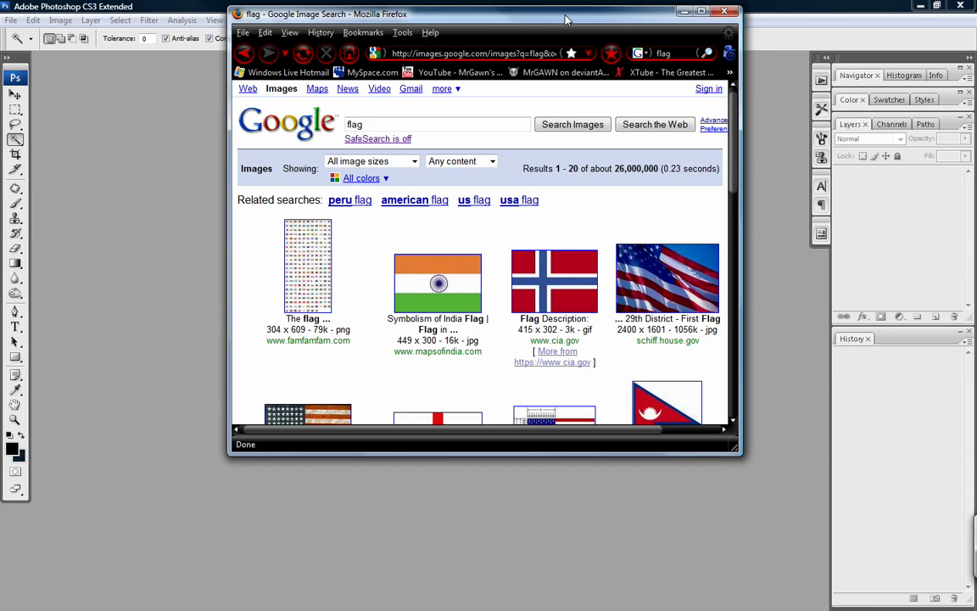
Maximize the browser window and open the full-size 1954–55 Flag painting from the image search results
{"action": "left_click_drag", "start_coordinate": [566, 19], "coordinate": [565, 11]}
{"action": "double_click", "coordinate": [565, 11]}
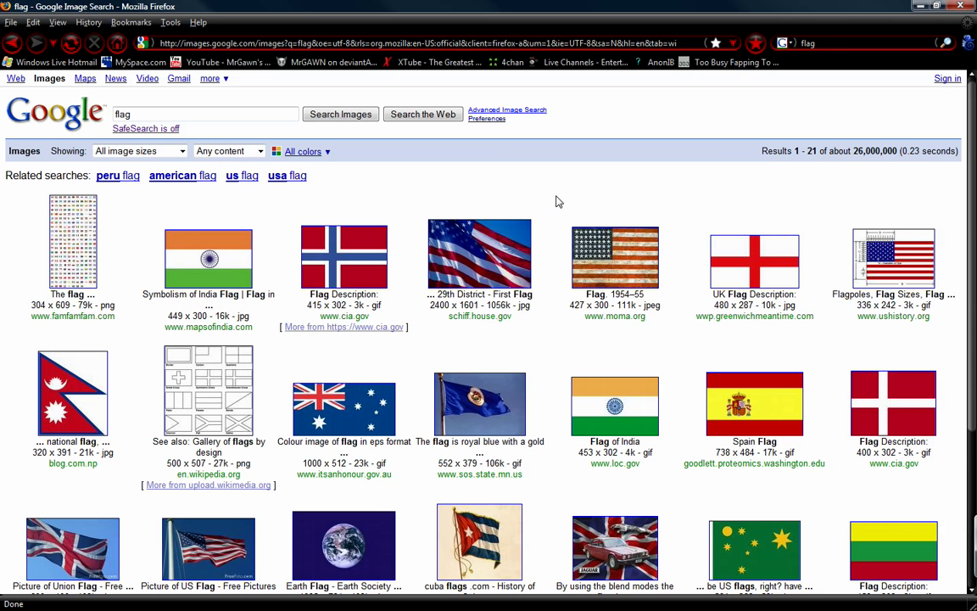
{"action": "left_click", "coordinate": [607, 259]}
{"action": "left_click", "coordinate": [148, 112]}
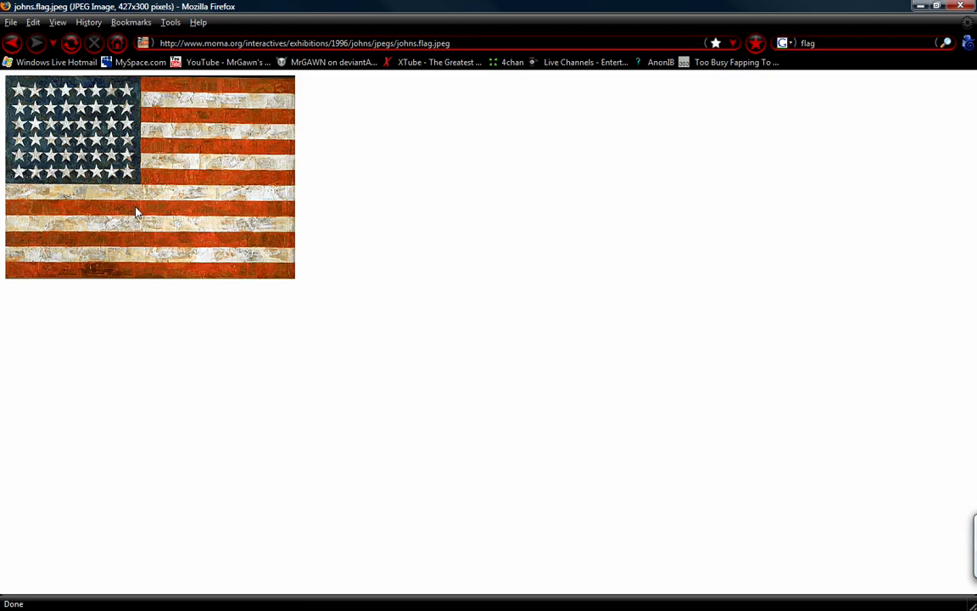
Save the flag image as a JPEG named Tut_flag_original in the The Flag folder
{"action": "right_click", "coordinate": [185, 184]}
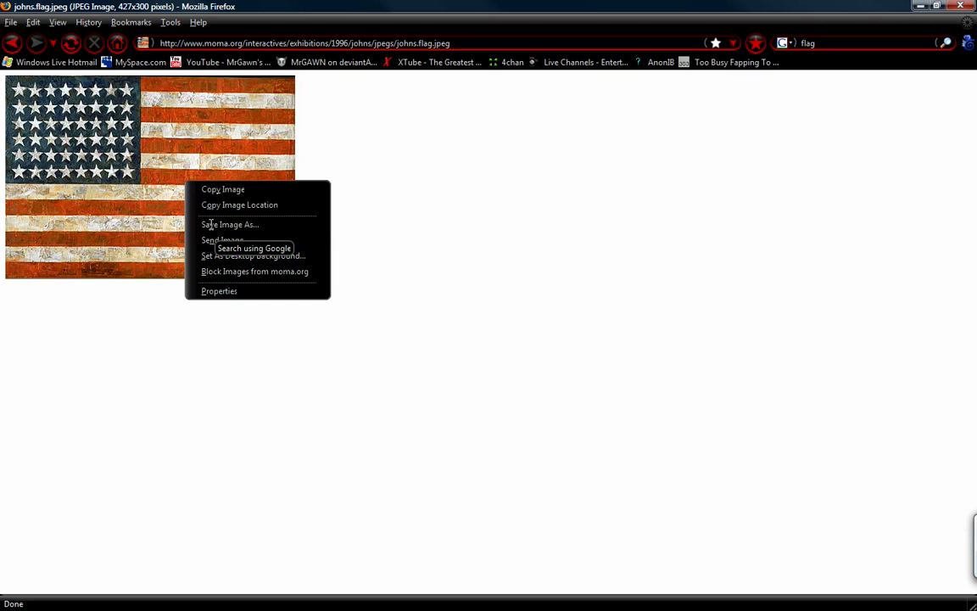
{"action": "left_click", "coordinate": [257, 227]}
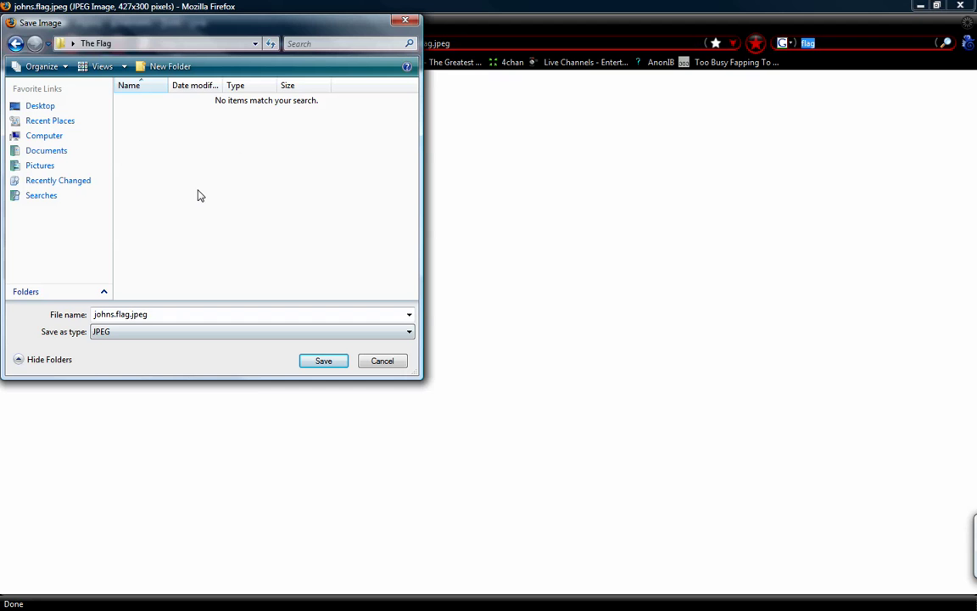
{"action": "double_click", "coordinate": [129, 315]}
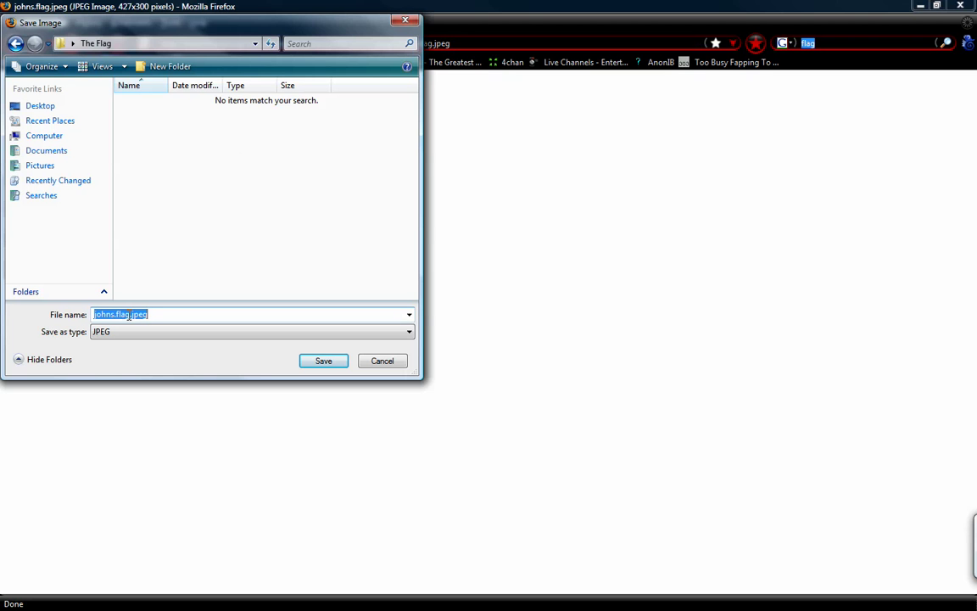
{"action": "key", "text": "shift+Left"}
{"action": "key", "text": "shift+Left"}
{"action": "key", "text": "shift+Left"}
{"action": "key", "text": "shift+Left"}
{"action": "key", "text": "shift+Left"}
{"action": "key", "text": "shift+End"}
{"action": "left_click", "coordinate": [128, 315]}
{"action": "left_click_drag", "start_coordinate": [128, 315], "coordinate": [79, 301]}
{"action": "key", "text": "Delete"}
{"action": "key", "text": "Delete"}
{"action": "type", "text": "Tut_flag_original"}
{"action": "key", "text": "Return"}
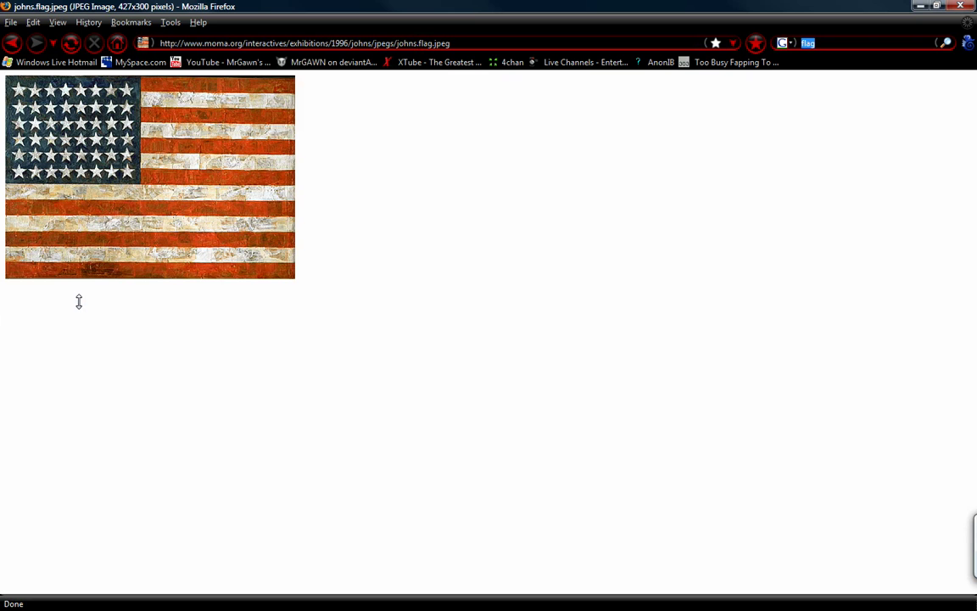
{"action": "left_click", "coordinate": [642, 145]}
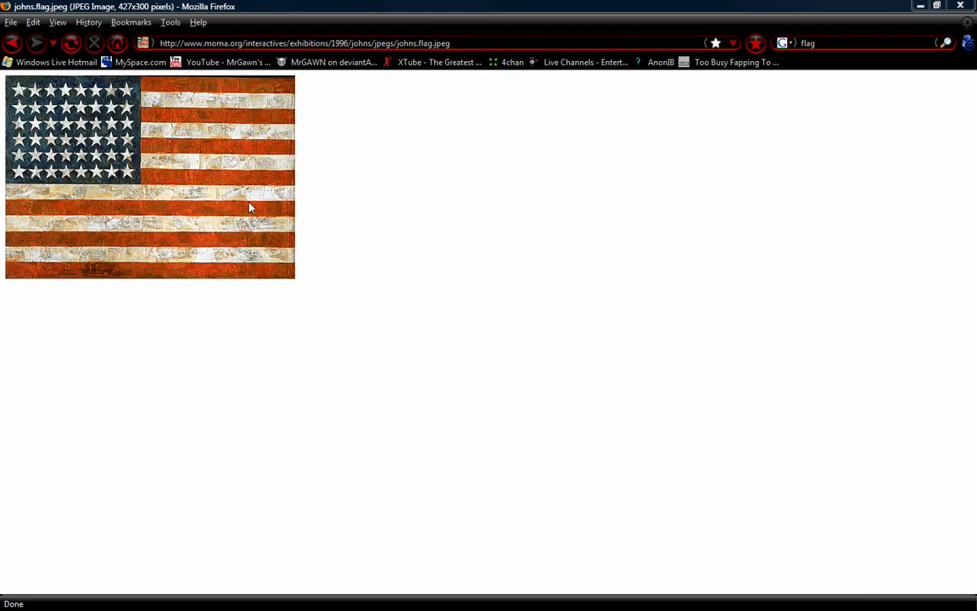
Switch to Photoshop and open Tut_flag_original.jpeg from the The Flag folder on the desktop
{"action": "left_click", "coordinate": [920, 7]}
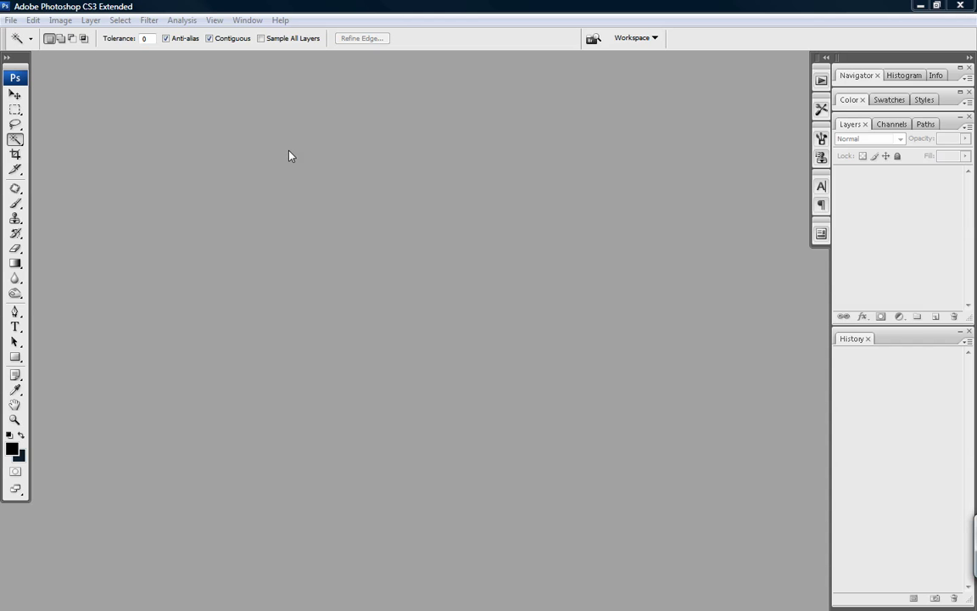
{"action": "key", "text": "ctrl+o"}
{"action": "left_click_drag", "start_coordinate": [663, 78], "coordinate": [454, 23]}
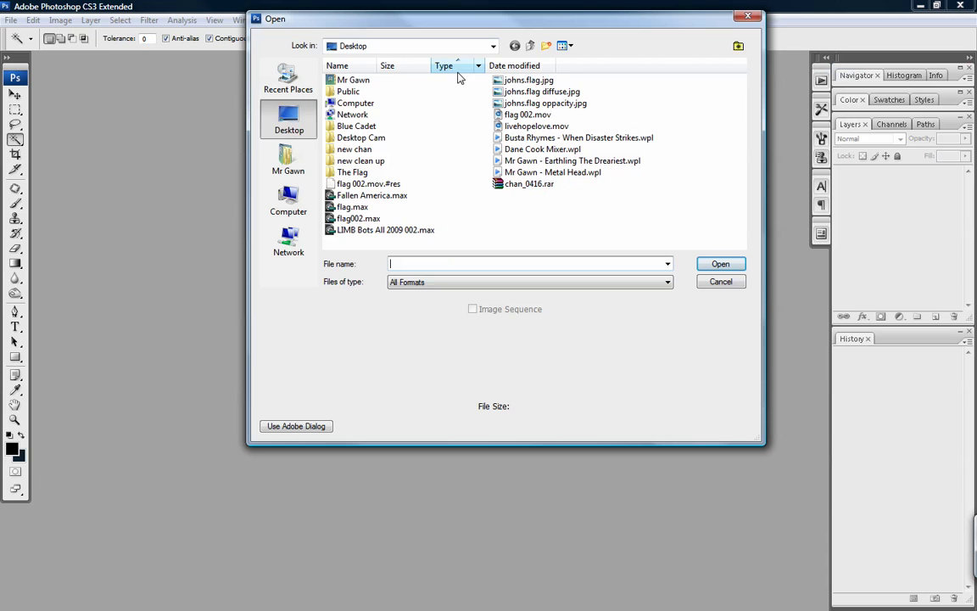
{"action": "double_click", "coordinate": [354, 172]}
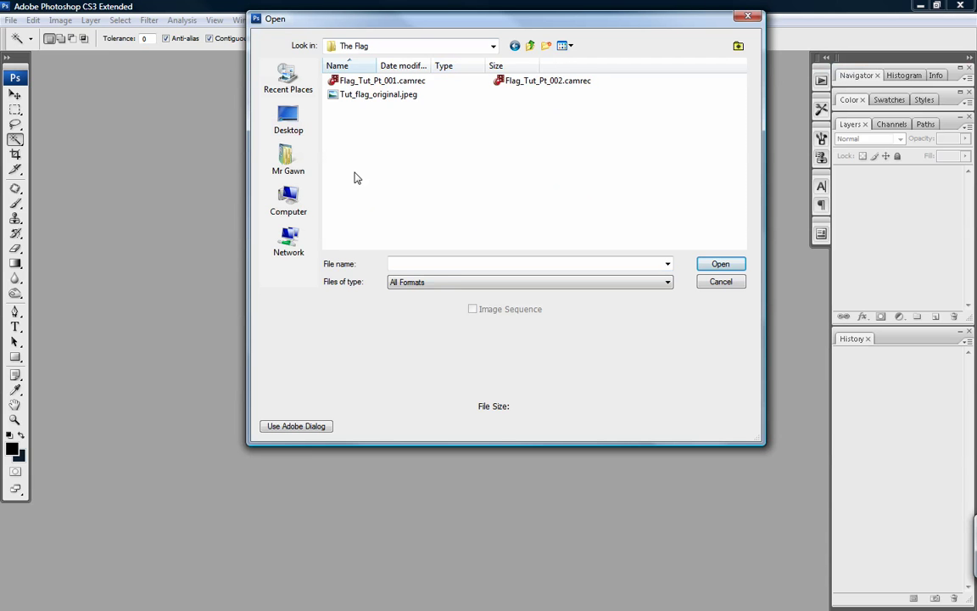
{"action": "left_click", "coordinate": [373, 96]}
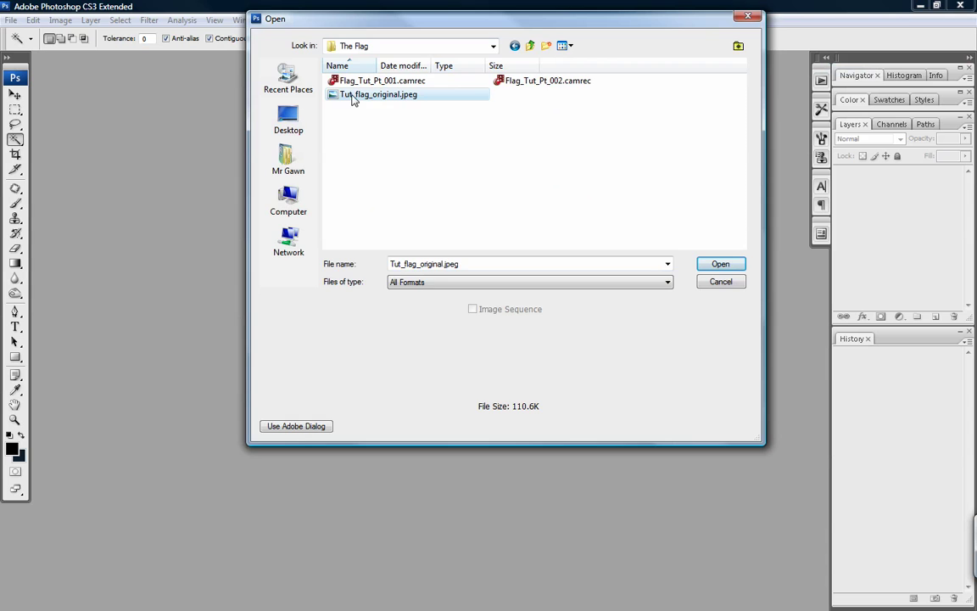
{"action": "double_click", "coordinate": [355, 96]}
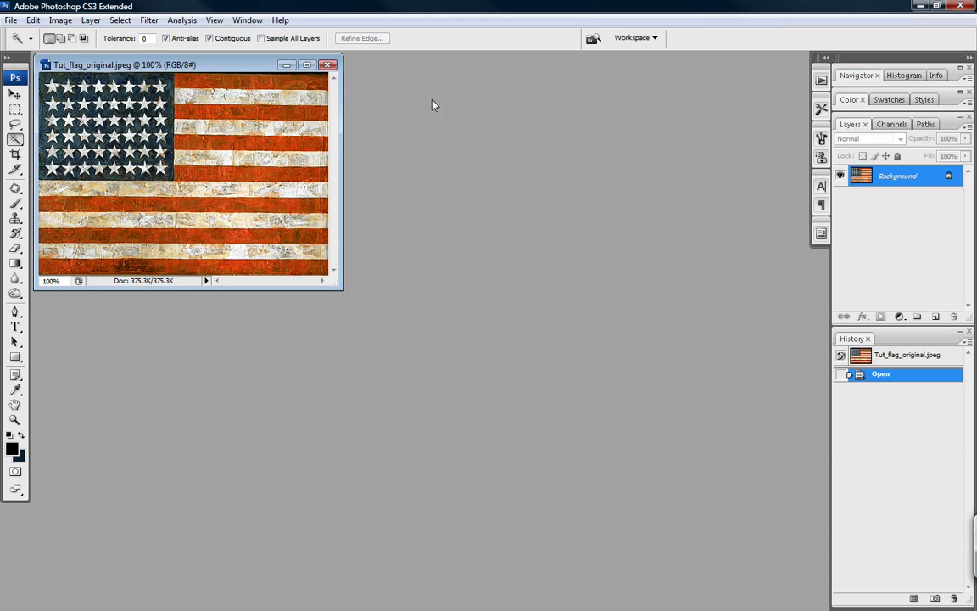
Fit the flag image to the screen and convert its Background into an editable layer with the default name
{"action": "left_click_drag", "start_coordinate": [244, 72], "coordinate": [519, 106]}
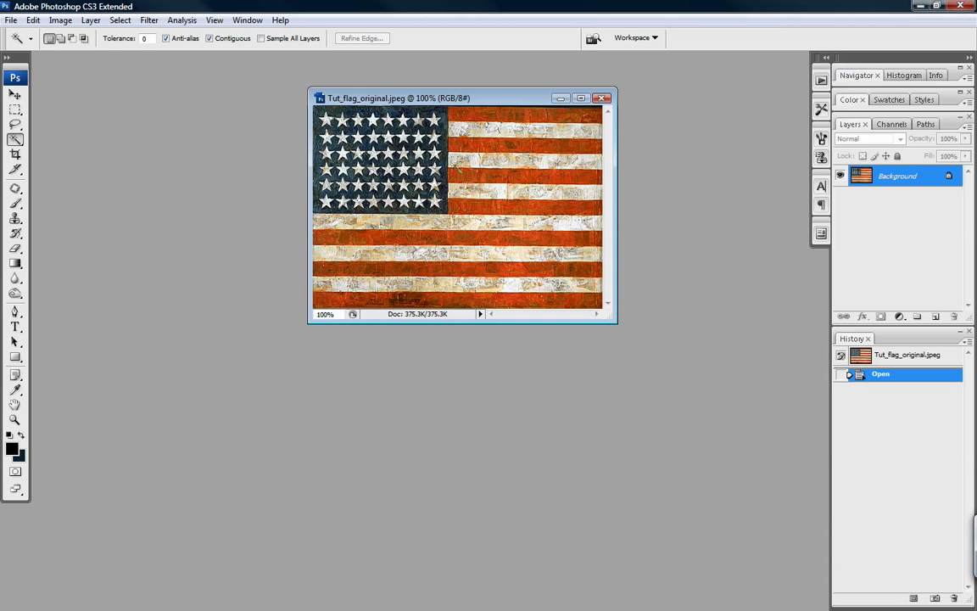
{"action": "double_click", "coordinate": [16, 405]}
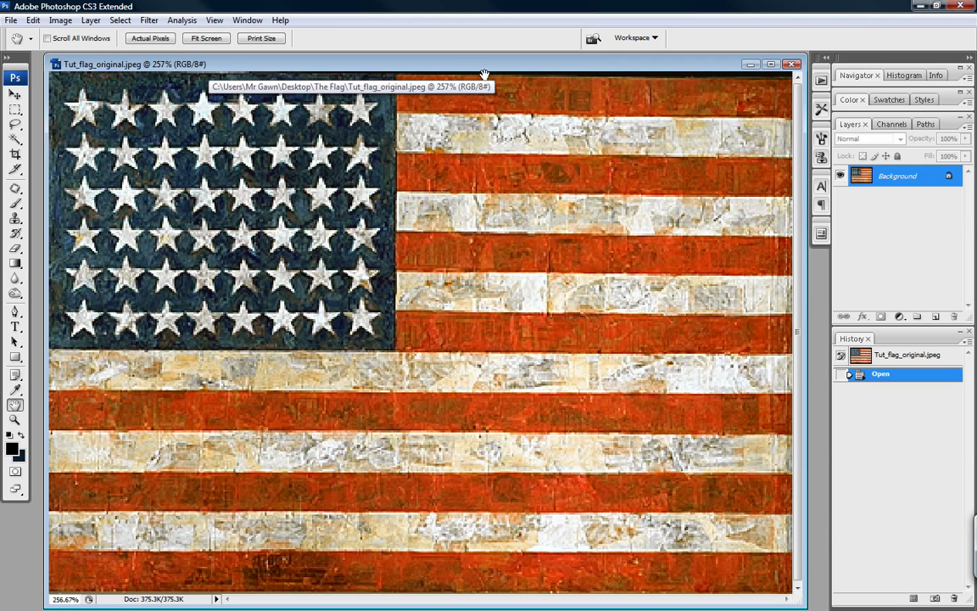
{"action": "left_click", "coordinate": [15, 125]}
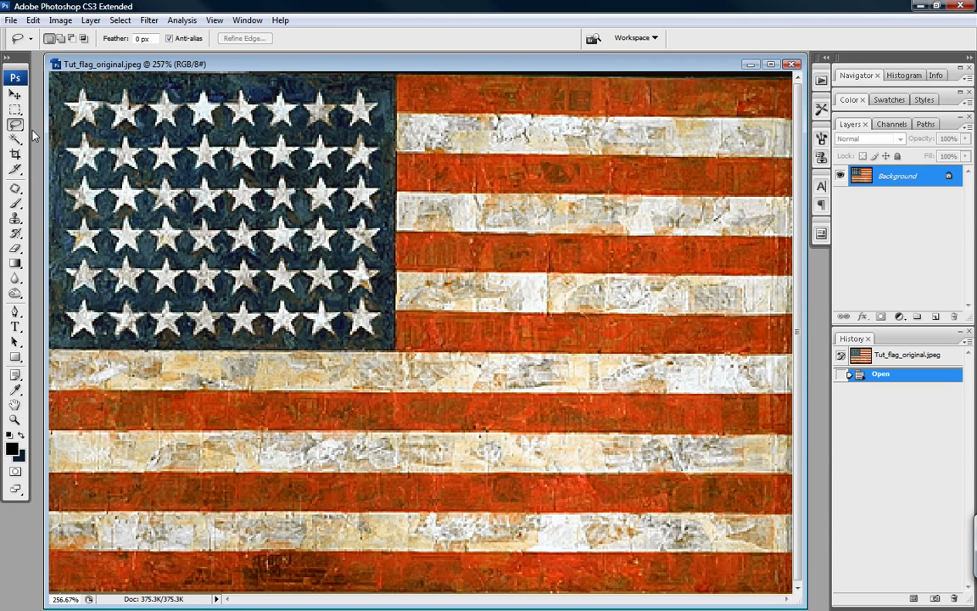
{"action": "double_click", "coordinate": [922, 187]}
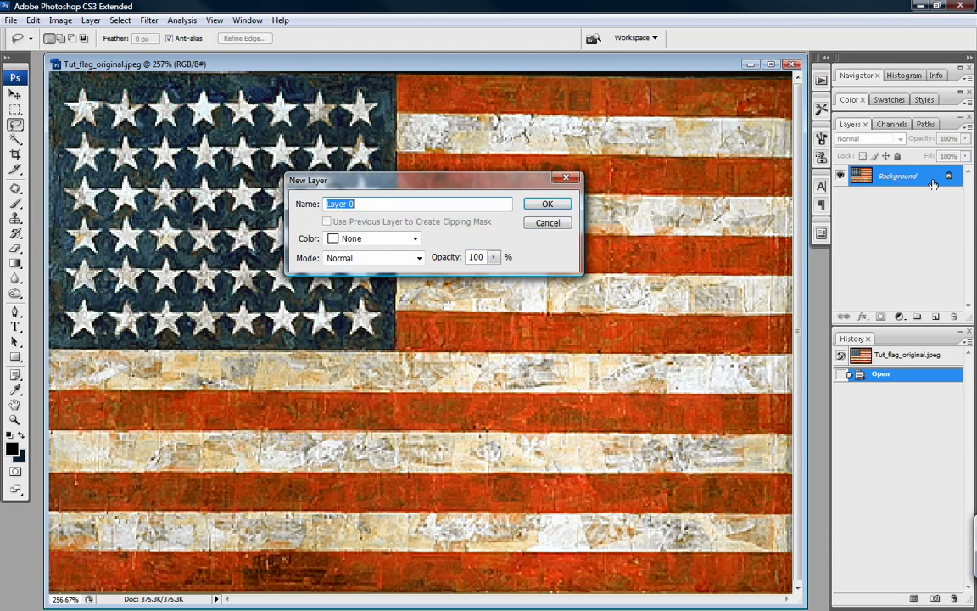
{"action": "key", "text": "Return"}
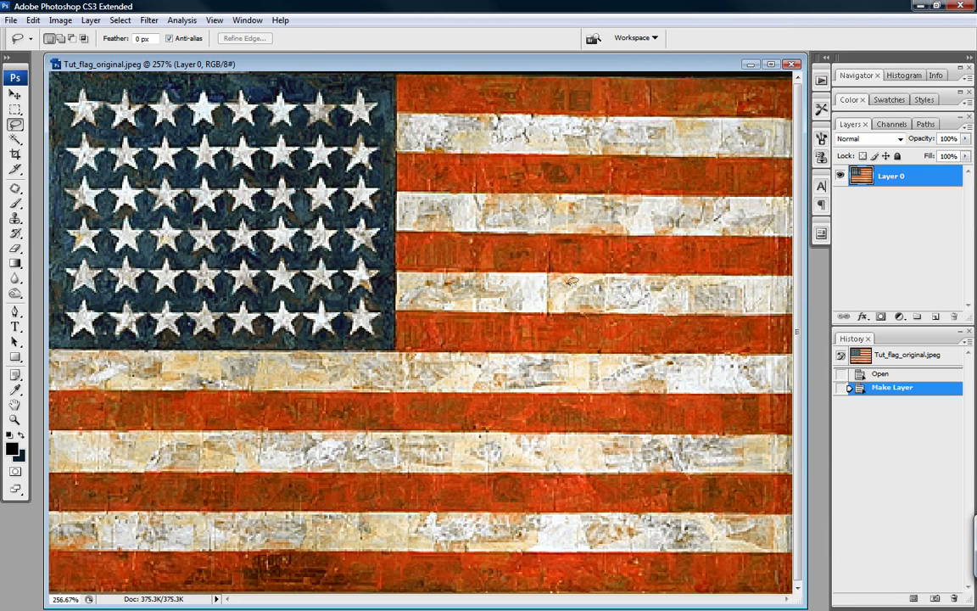
Hide the side panels to free up the workspace around the flag
{"action": "key", "text": "shift+Tab"}
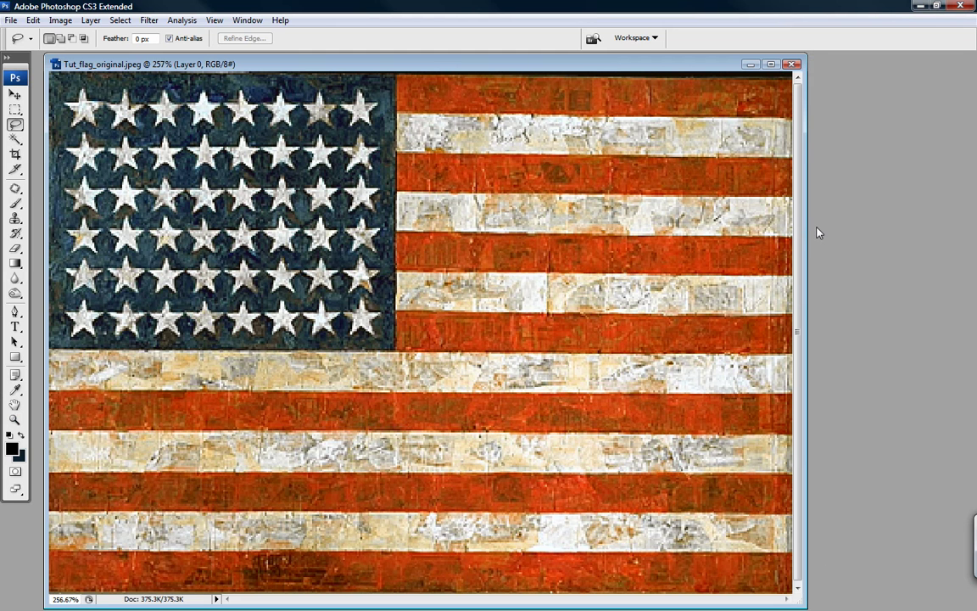
{"action": "mouse_move", "coordinate": [973, 215]}
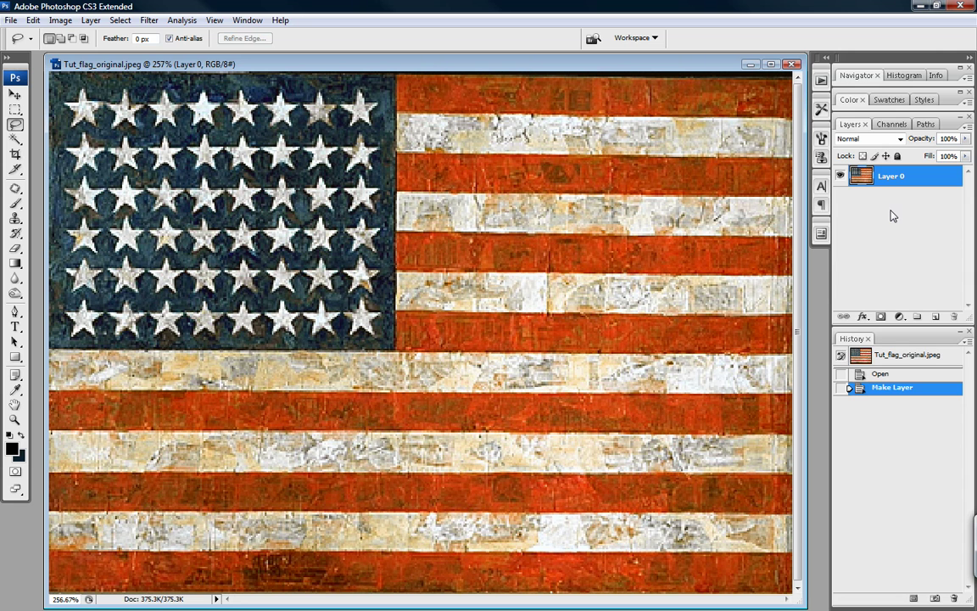
{"action": "key", "text": "shift+Tab"}
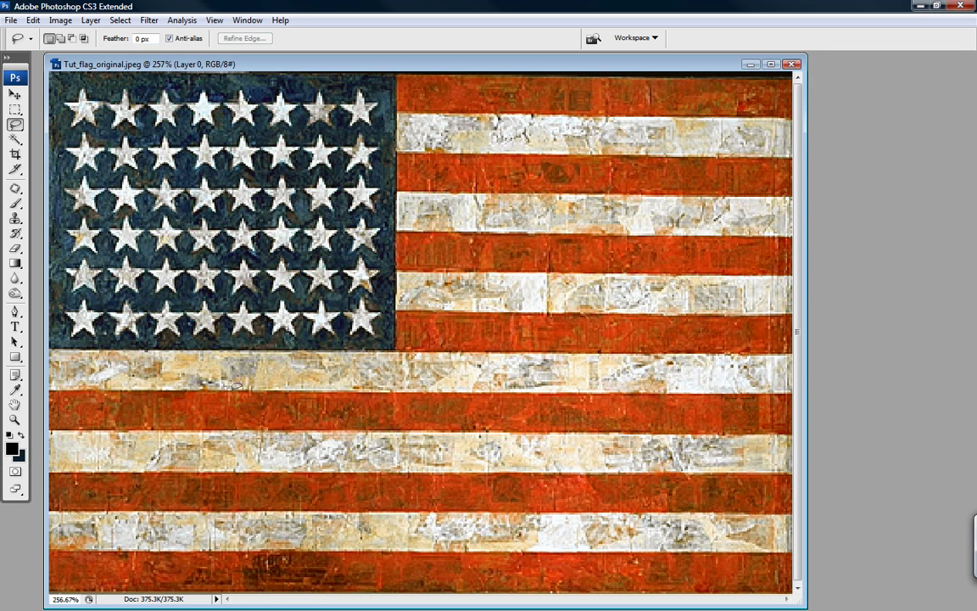
Lasso ragged tear shapes inside the stripes and along the flag's side and lower edges, delete them from the layer and deselect
{"action": "mouse_move", "coordinate": [208, 383]}
{"action": "left_mouse_down"}
{"action": "mouse_move", "coordinate": [359, 389]}
{"action": "mouse_move", "coordinate": [197, 414]}
{"action": "mouse_move", "coordinate": [190, 383]}
{"action": "left_mouse_up"}
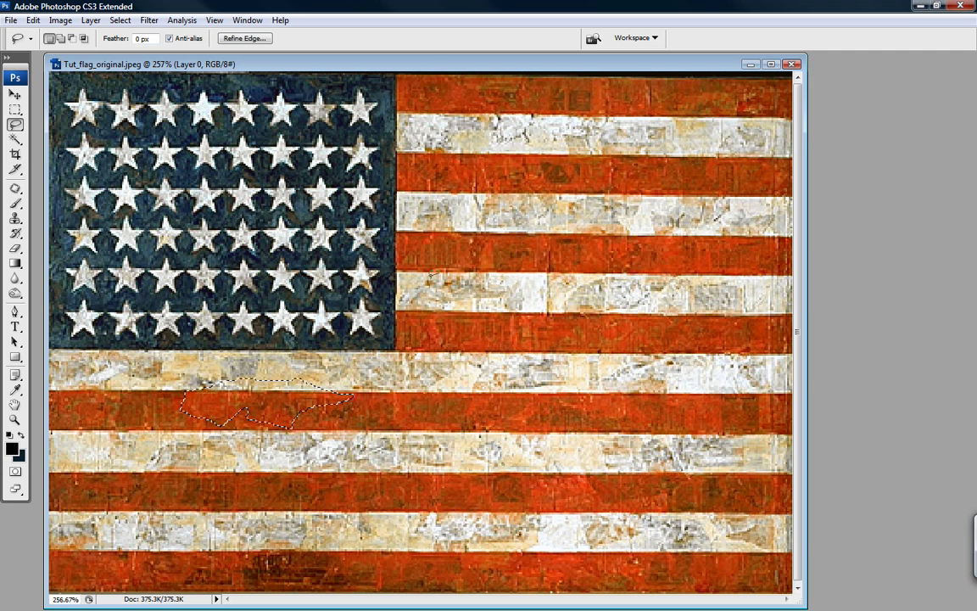
{"action": "key", "text": "shift"}
{"action": "mouse_move", "coordinate": [431, 281]}
{"action": "left_mouse_down"}
{"action": "mouse_move", "coordinate": [444, 270]}
{"action": "mouse_move", "coordinate": [512, 303]}
{"action": "mouse_move", "coordinate": [416, 294]}
{"action": "left_mouse_up"}
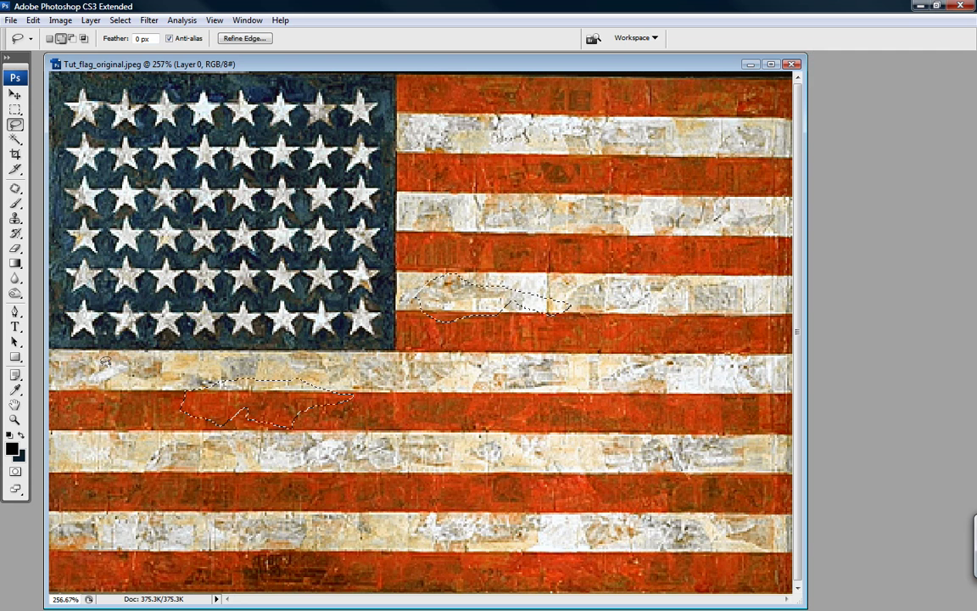
{"action": "mouse_move", "coordinate": [104, 363]}
{"action": "left_mouse_down"}
{"action": "mouse_move", "coordinate": [45, 354]}
{"action": "mouse_move", "coordinate": [24, 579]}
{"action": "mouse_move", "coordinate": [78, 520]}
{"action": "left_mouse_up"}
{"action": "mouse_move", "coordinate": [79, 519]}
{"action": "left_mouse_down"}
{"action": "mouse_move", "coordinate": [61, 458]}
{"action": "mouse_move", "coordinate": [76, 395]}
{"action": "mouse_move", "coordinate": [131, 366]}
{"action": "left_mouse_up"}
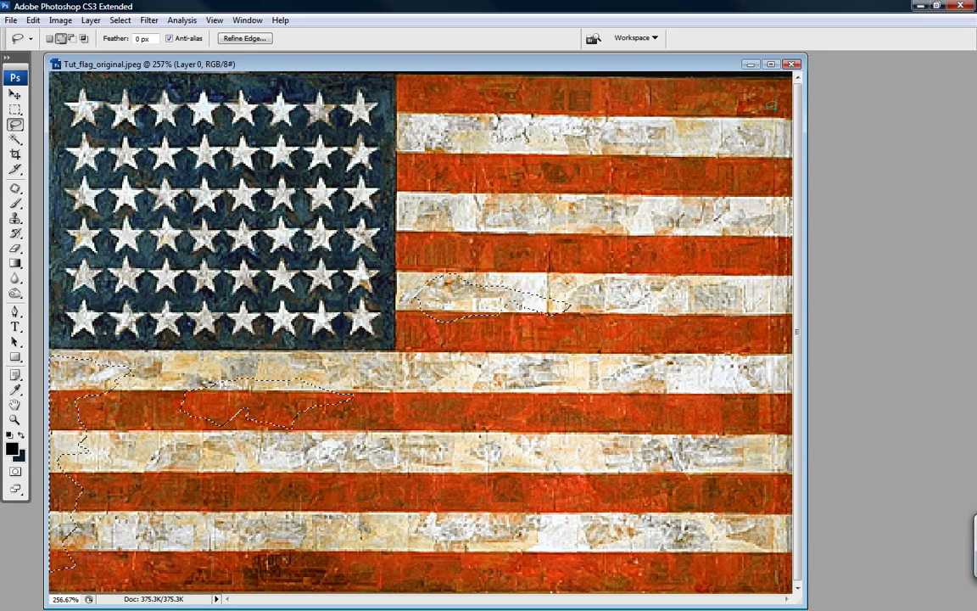
{"action": "mouse_move", "coordinate": [676, 133]}
{"action": "left_mouse_down"}
{"action": "mouse_move", "coordinate": [812, 124]}
{"action": "mouse_move", "coordinate": [776, 180]}
{"action": "mouse_move", "coordinate": [793, 210]}
{"action": "mouse_move", "coordinate": [673, 188]}
{"action": "mouse_move", "coordinate": [670, 142]}
{"action": "mouse_move", "coordinate": [658, 132]}
{"action": "mouse_move", "coordinate": [782, 150]}
{"action": "mouse_move", "coordinate": [810, 221]}
{"action": "mouse_move", "coordinate": [802, 216]}
{"action": "left_mouse_up"}
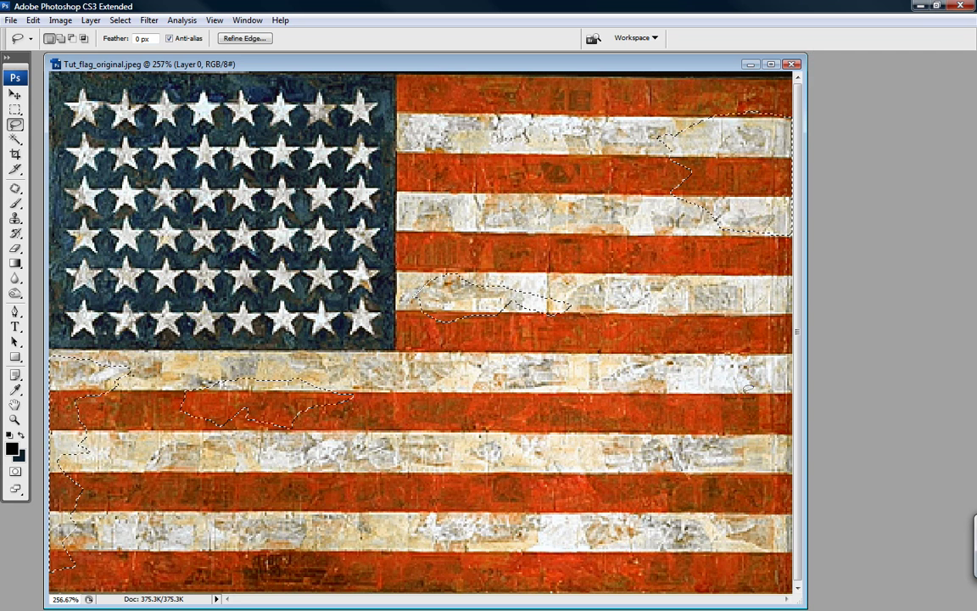
{"action": "key", "text": "shift"}
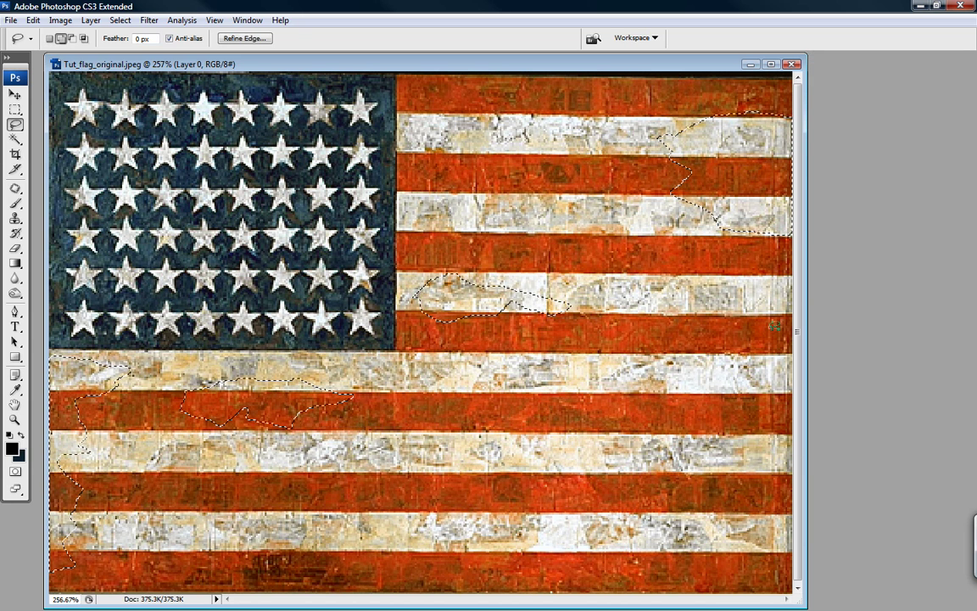
{"action": "mouse_move", "coordinate": [775, 326]}
{"action": "left_mouse_down"}
{"action": "mouse_move", "coordinate": [645, 394]}
{"action": "mouse_move", "coordinate": [591, 489]}
{"action": "mouse_move", "coordinate": [431, 581]}
{"action": "mouse_move", "coordinate": [355, 583]}
{"action": "mouse_move", "coordinate": [853, 604]}
{"action": "mouse_move", "coordinate": [801, 329]}
{"action": "left_mouse_up"}
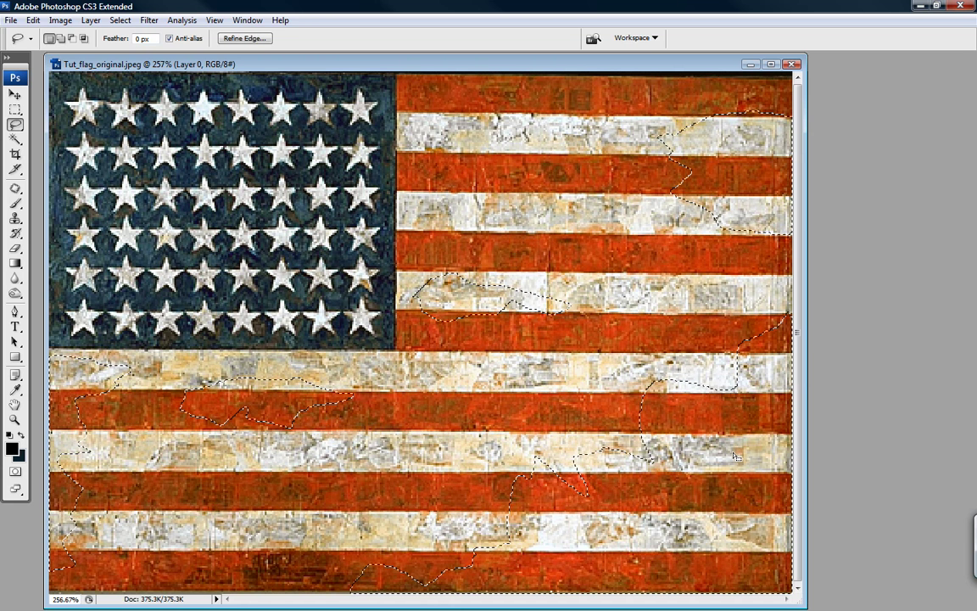
{"action": "key", "text": "Delete"}
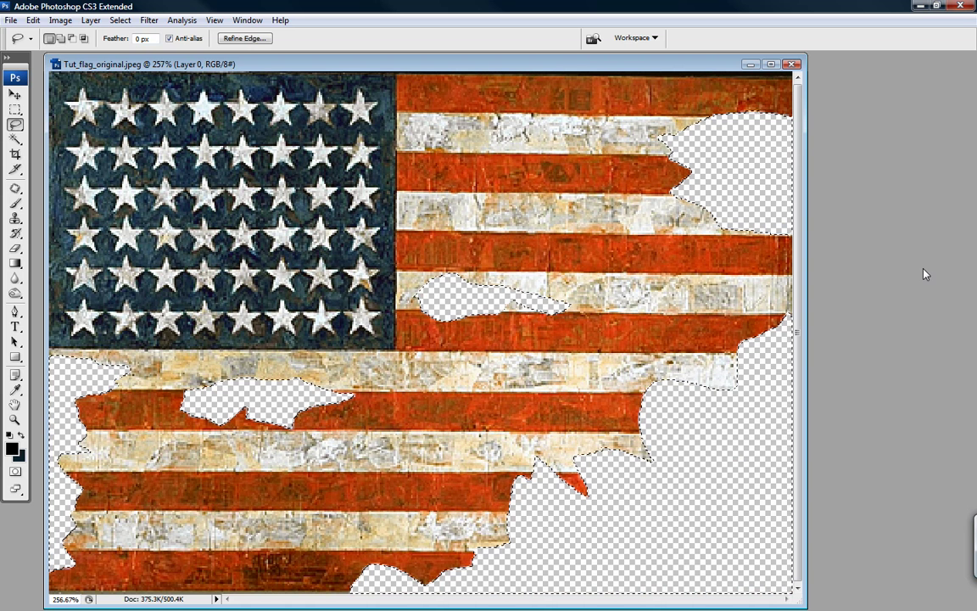
{"action": "key", "text": "ctrl+d"}
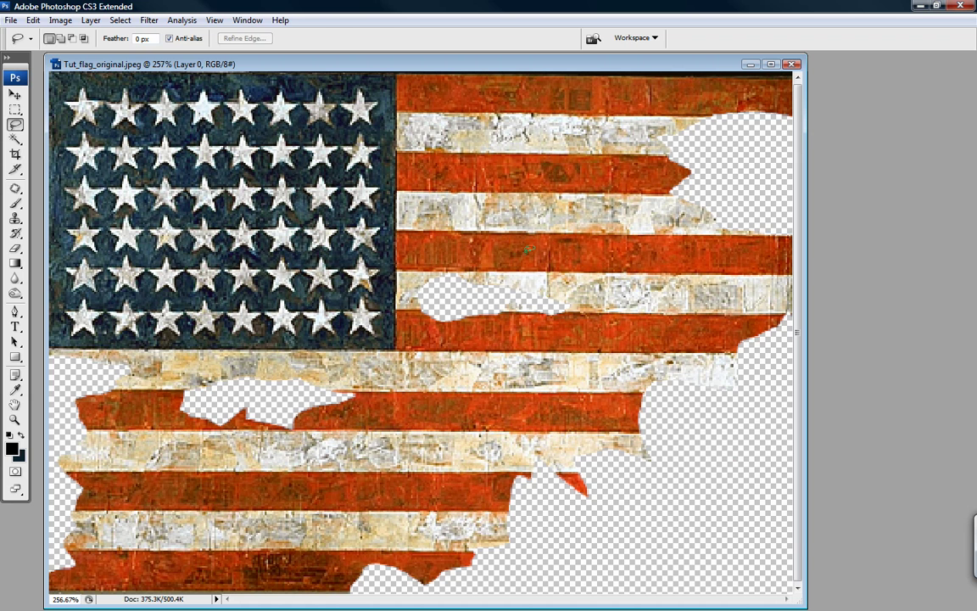
{"action": "double_click", "coordinate": [14, 422]}
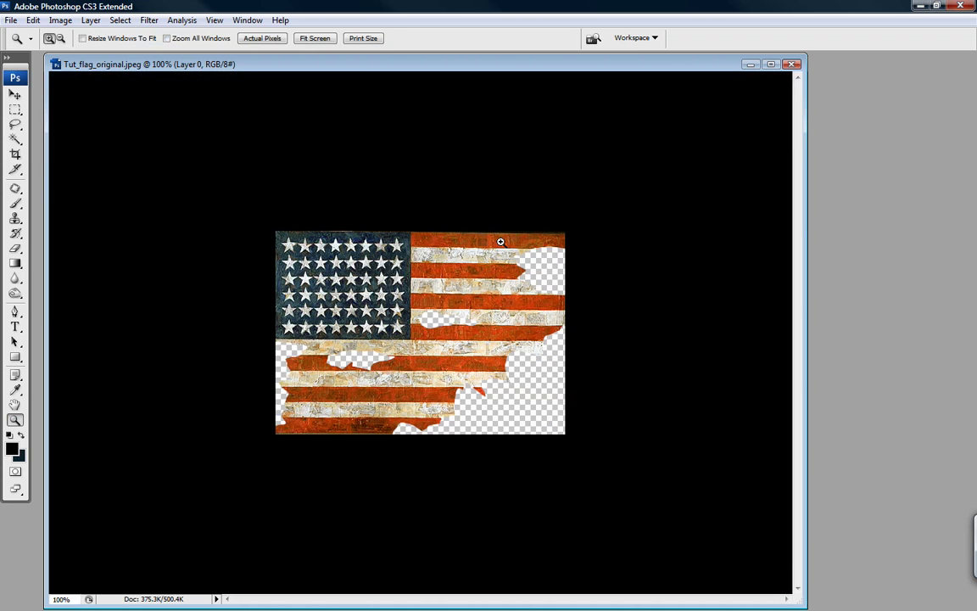
{"action": "left_click", "coordinate": [15, 124]}
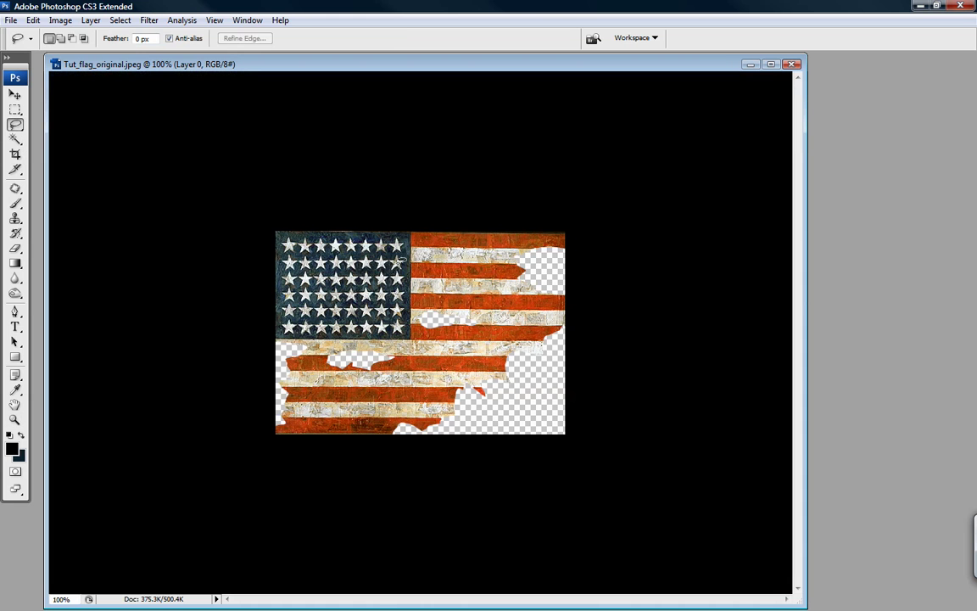
{"action": "mouse_move", "coordinate": [441, 277]}
{"action": "left_mouse_down"}
{"action": "mouse_move", "coordinate": [450, 312]}
{"action": "mouse_move", "coordinate": [437, 257]}
{"action": "left_mouse_up"}
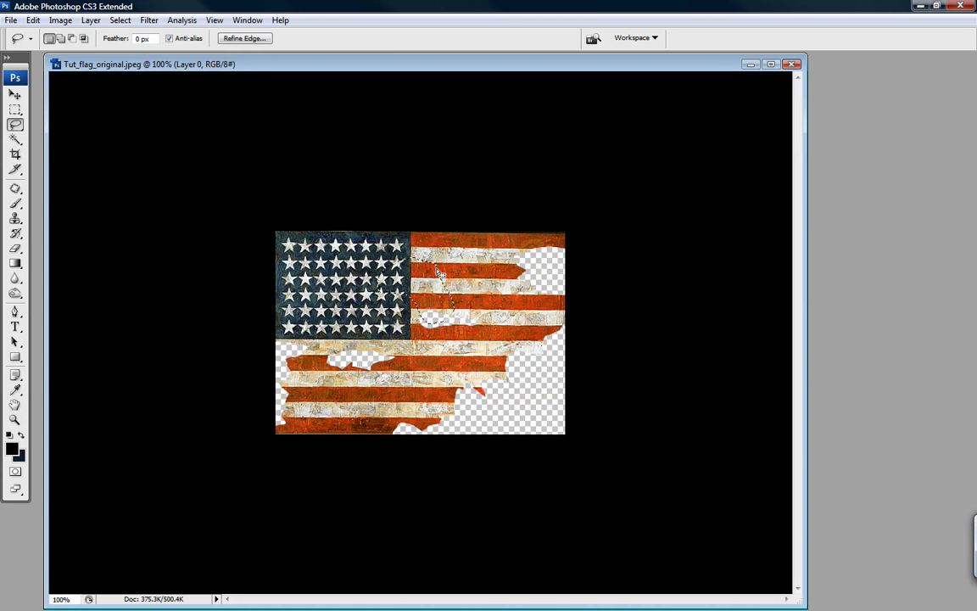
{"action": "left_click_drag", "start_coordinate": [440, 273], "coordinate": [392, 264]}
{"action": "mouse_move", "coordinate": [383, 264]}
{"action": "left_mouse_down"}
{"action": "mouse_move", "coordinate": [395, 290]}
{"action": "mouse_move", "coordinate": [395, 261]}
{"action": "mouse_move", "coordinate": [430, 254]}
{"action": "left_mouse_up"}
{"action": "left_click", "coordinate": [450, 287]}
{"action": "left_click_drag", "start_coordinate": [441, 296], "coordinate": [446, 299]}
{"action": "left_click", "coordinate": [214, 20]}
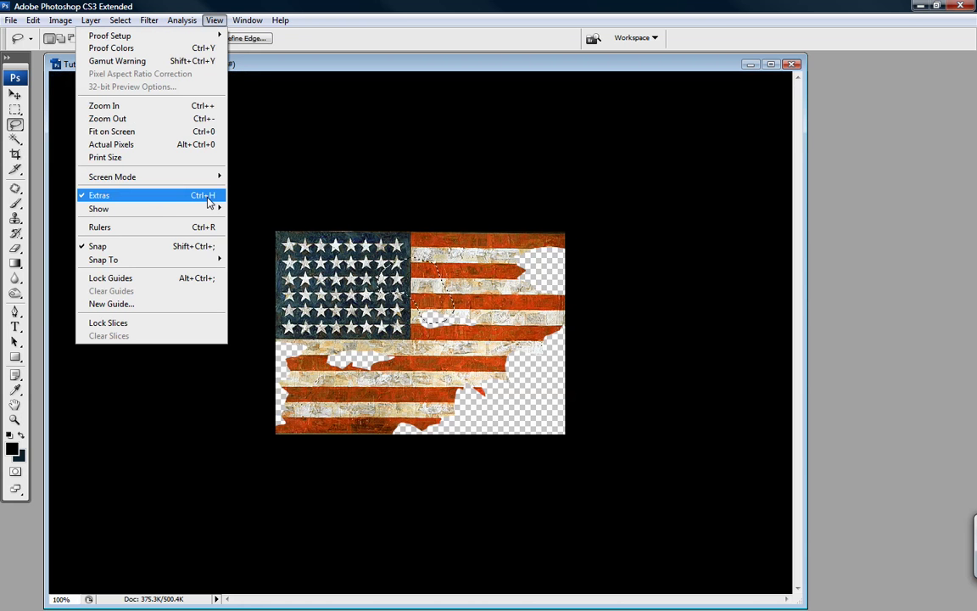
{"action": "left_click", "coordinate": [357, 6]}
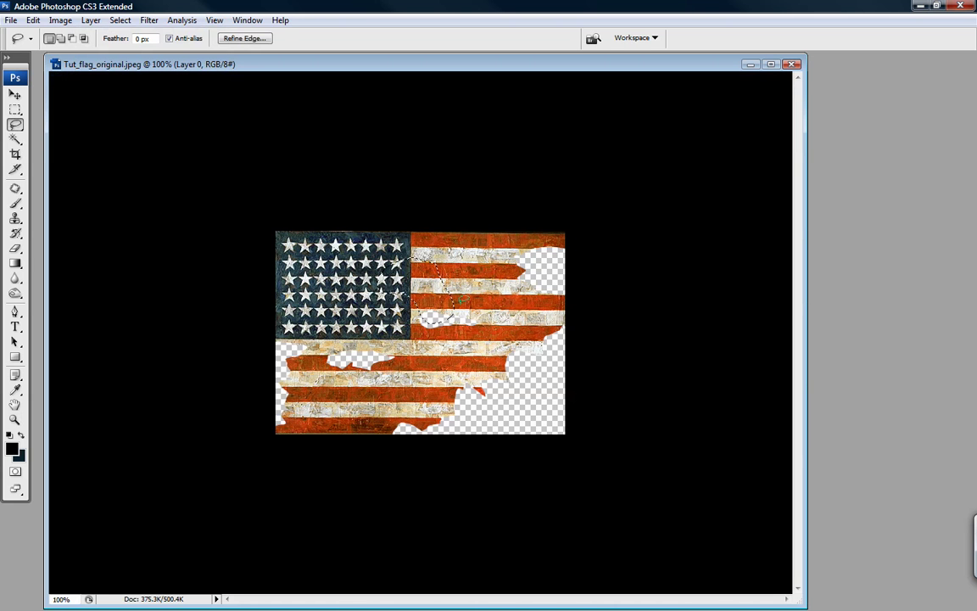
{"action": "key", "text": "ctrl+d"}
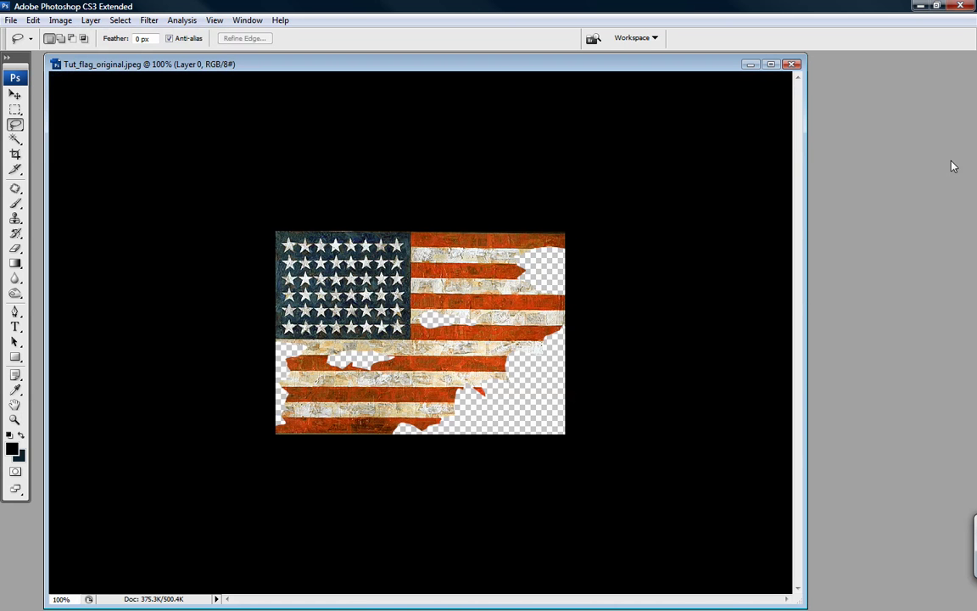
Add a new layer beneath the flag layer and fill it with the black foreground colour at 100% opacity
{"action": "mouse_move", "coordinate": [974, 176]}
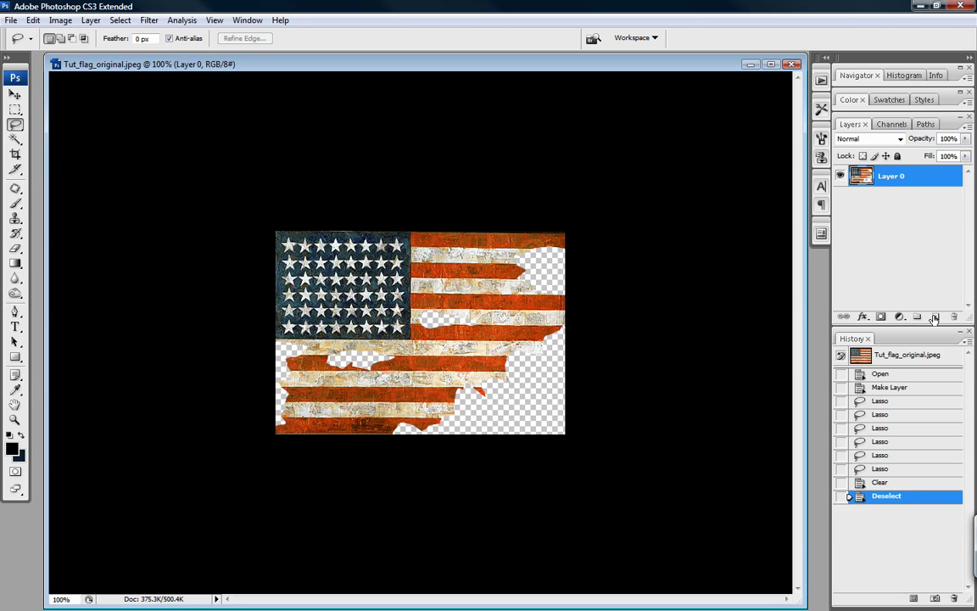
{"action": "left_click", "coordinate": [934, 317]}
{"action": "left_click_drag", "start_coordinate": [917, 182], "coordinate": [922, 219]}
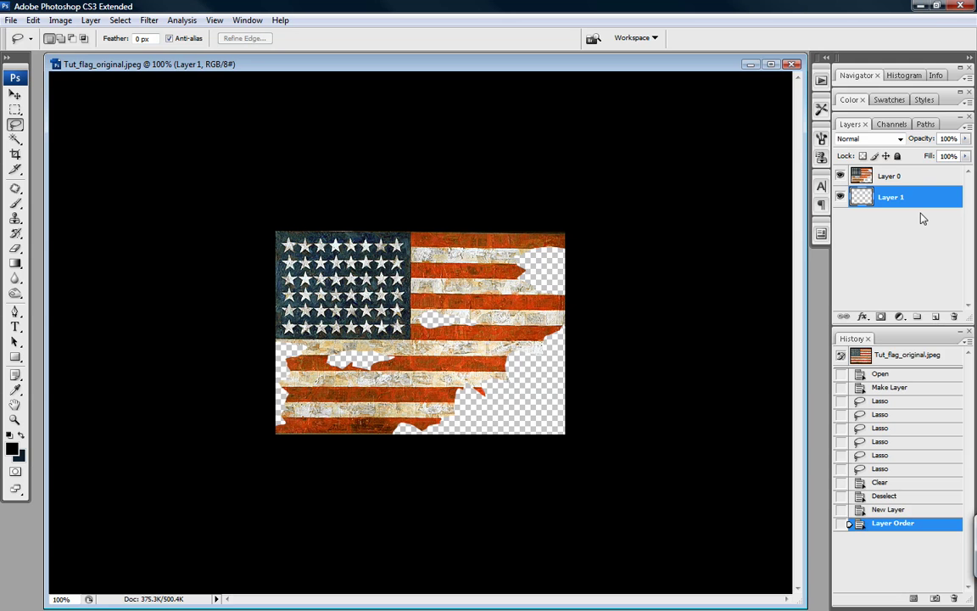
{"action": "key", "text": "shift+F5"}
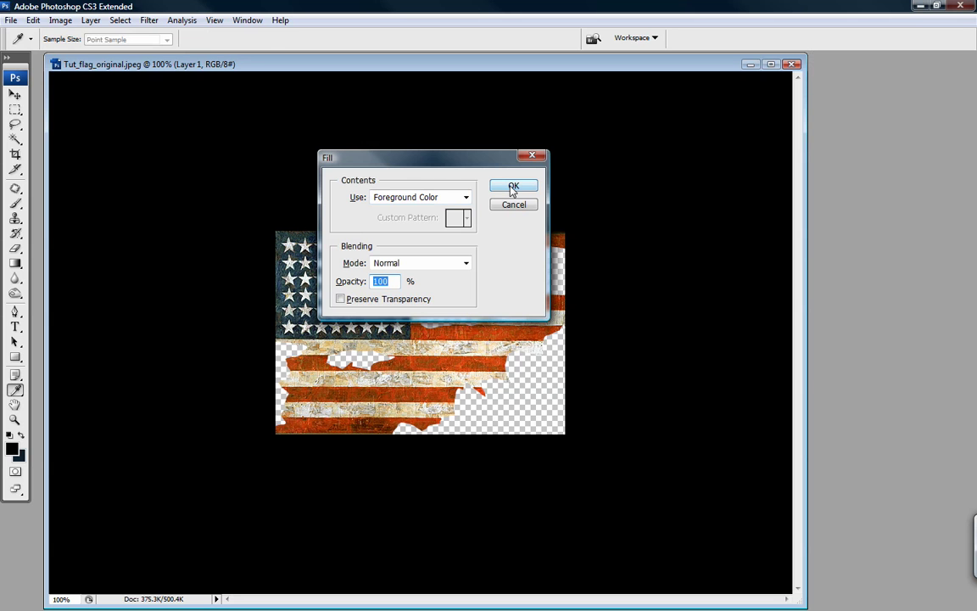
{"action": "key", "text": "l"}
{"action": "key", "text": "Return"}
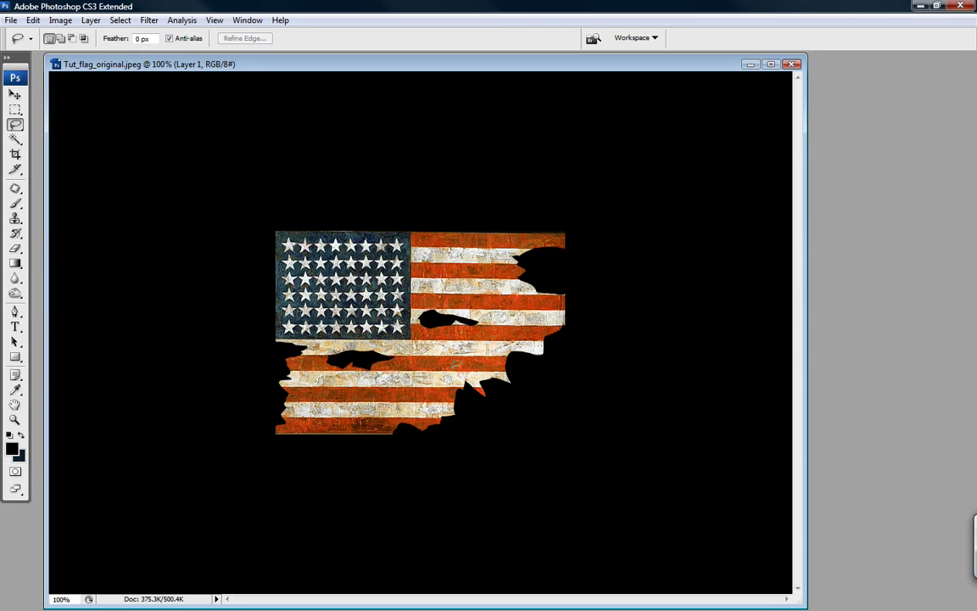
Change the area surrounding the canvas to Gray and fit the flag image to the screen
{"action": "right_click", "coordinate": [708, 289]}
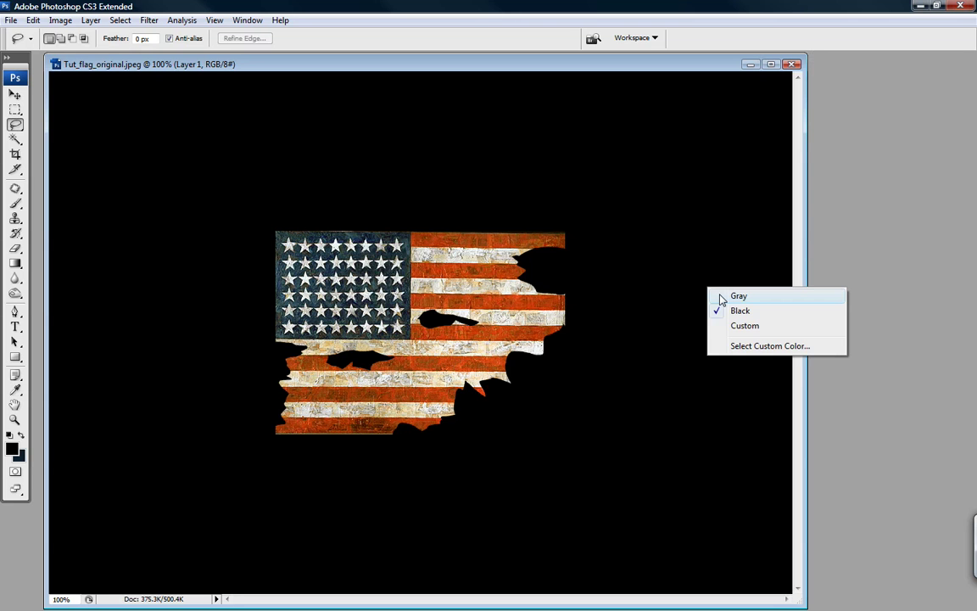
{"action": "left_click", "coordinate": [738, 296]}
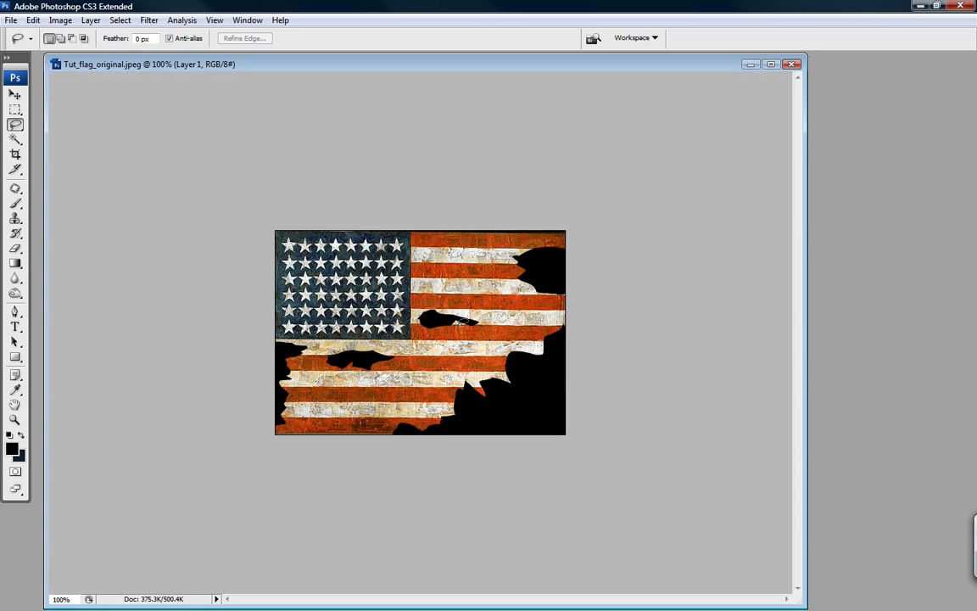
{"action": "double_click", "coordinate": [16, 405]}
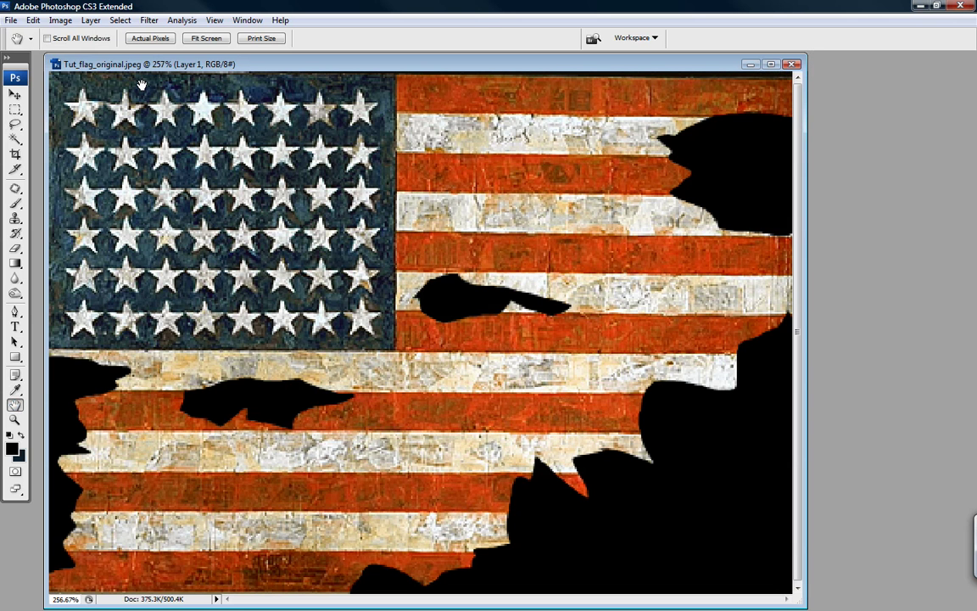
Rename the torn flag layer as flag and the black layer below it as bg1
{"action": "mouse_move", "coordinate": [974, 174]}
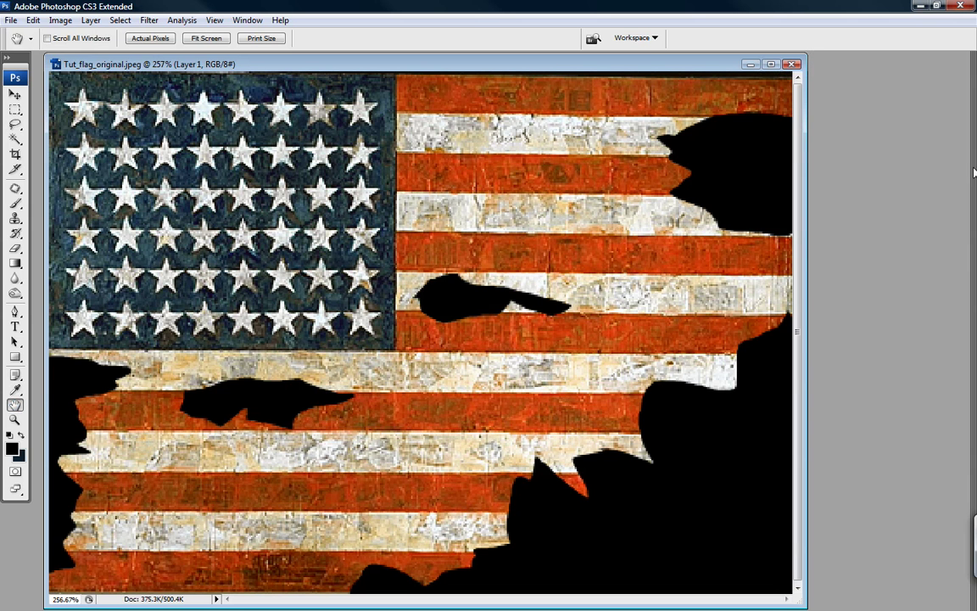
{"action": "left_click", "coordinate": [908, 180]}
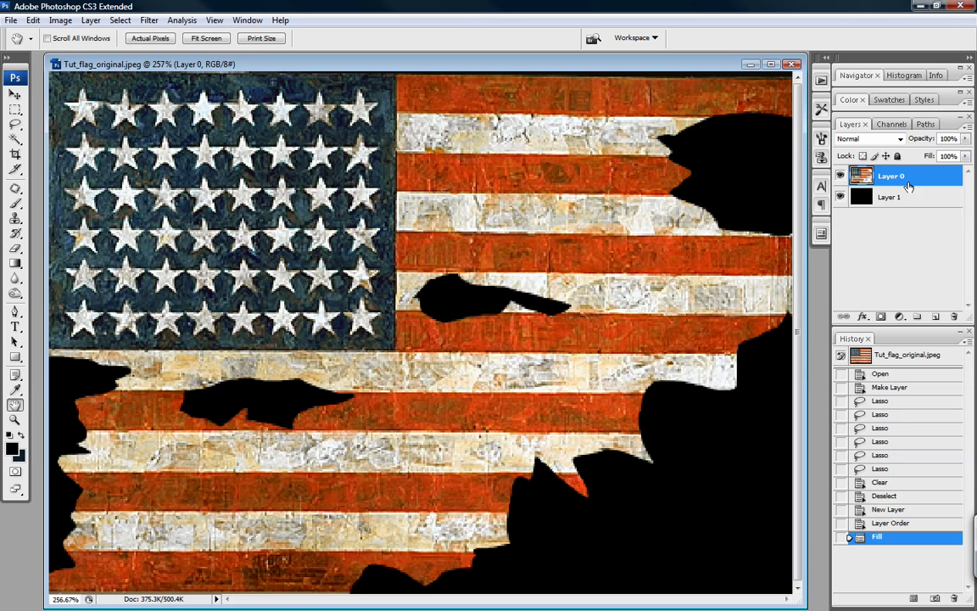
{"action": "double_click", "coordinate": [894, 176]}
{"action": "type", "text": "flag"}
{"action": "key", "text": "Return"}
{"action": "double_click", "coordinate": [882, 195]}
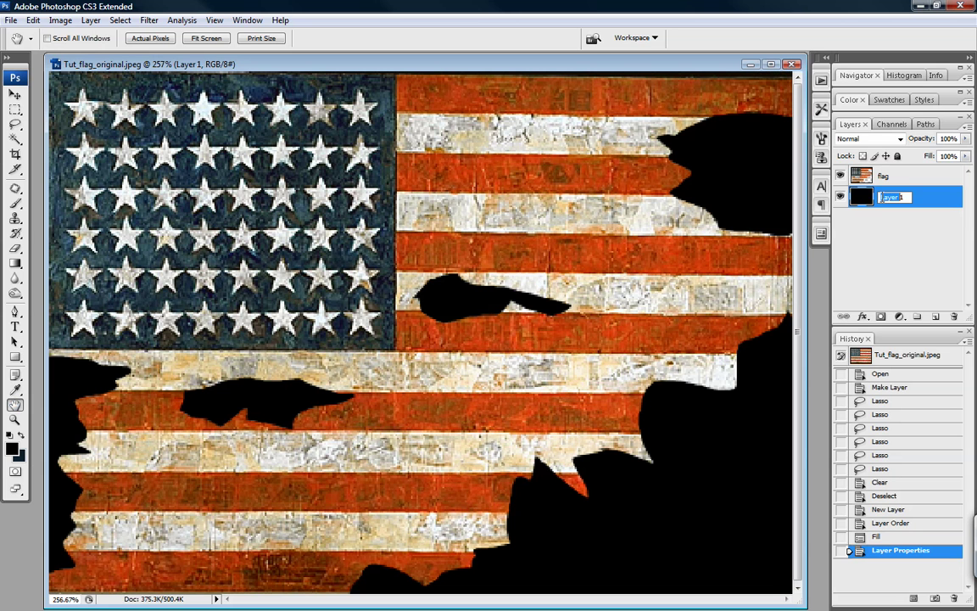
{"action": "type", "text": "bg1"}
{"action": "key", "text": "Return"}
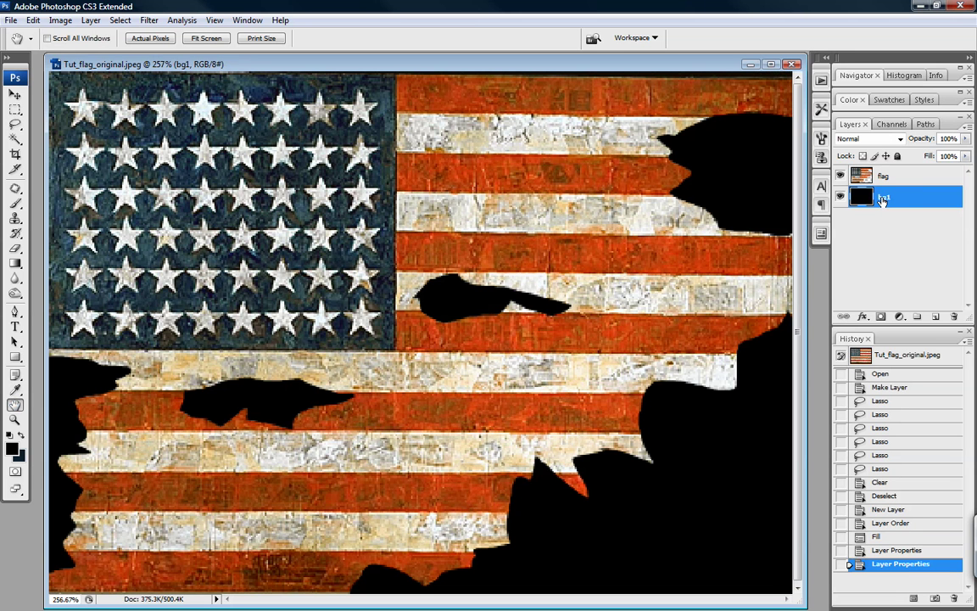
On the flag layer, select all the torn-out transparent areas together with the Magic Wand
{"action": "left_click", "coordinate": [884, 178]}
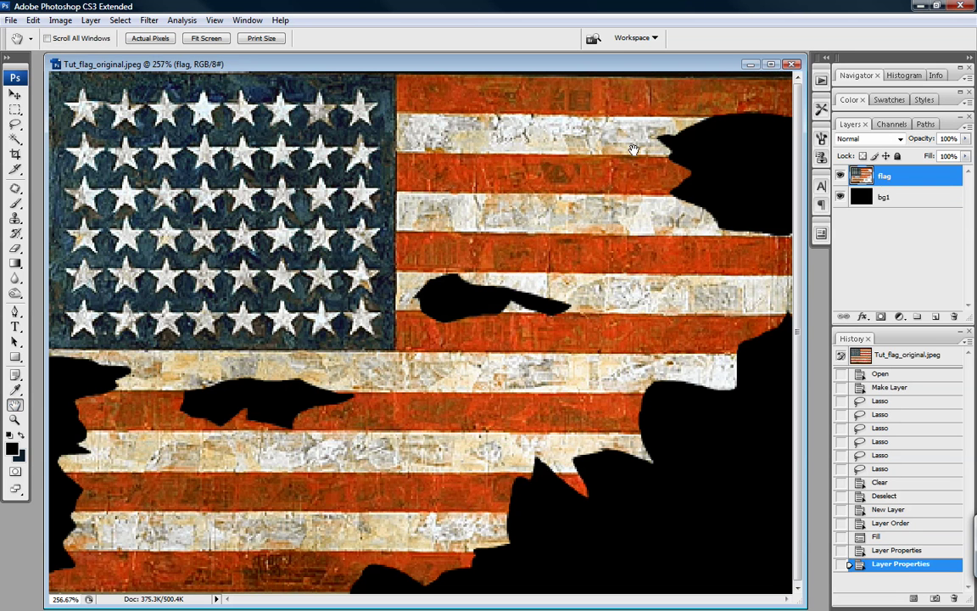
{"action": "key", "text": "shift+Tab"}
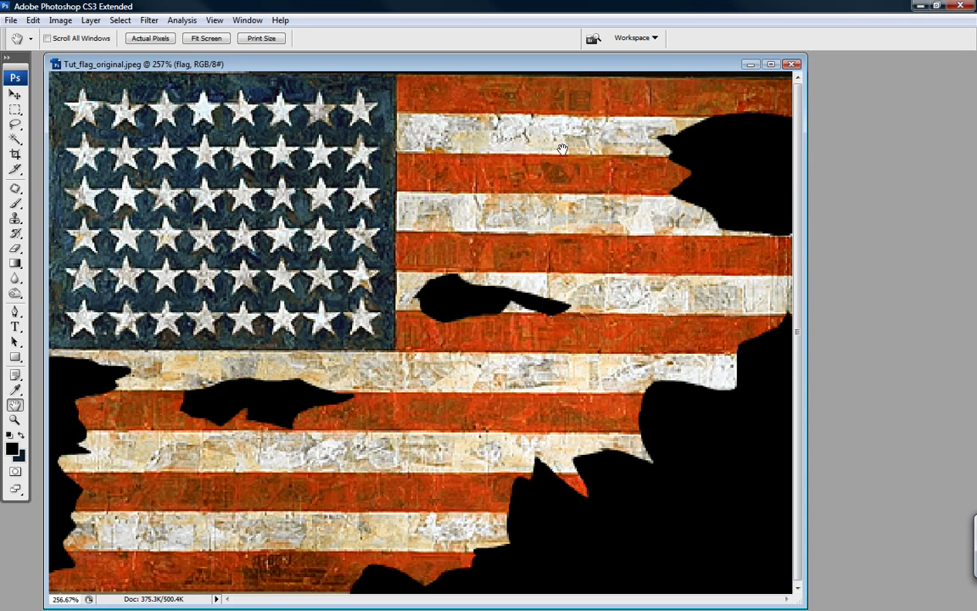
{"action": "left_click", "coordinate": [15, 138]}
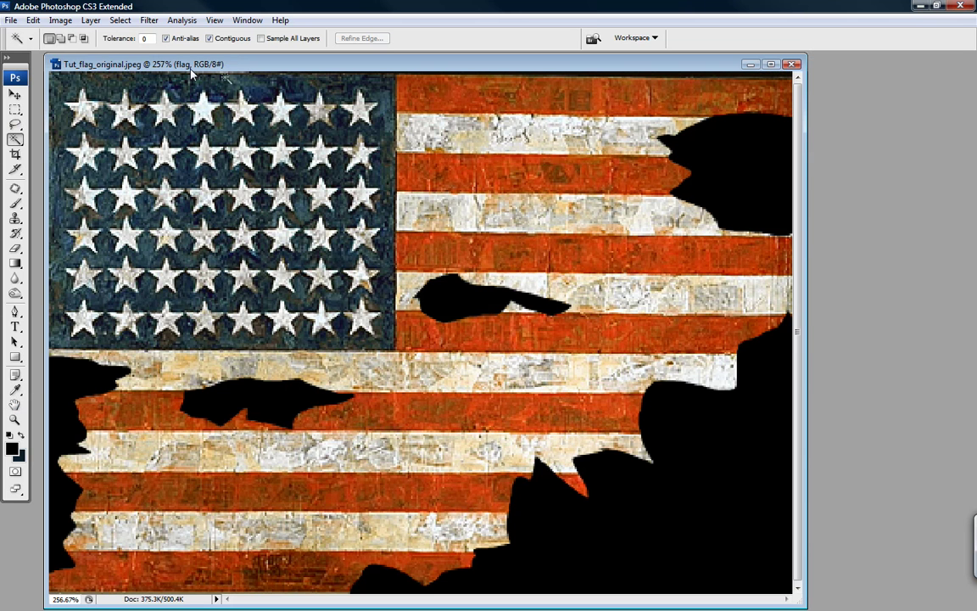
{"action": "left_click", "coordinate": [763, 171]}
{"action": "left_click", "coordinate": [475, 297], "text": "shift"}
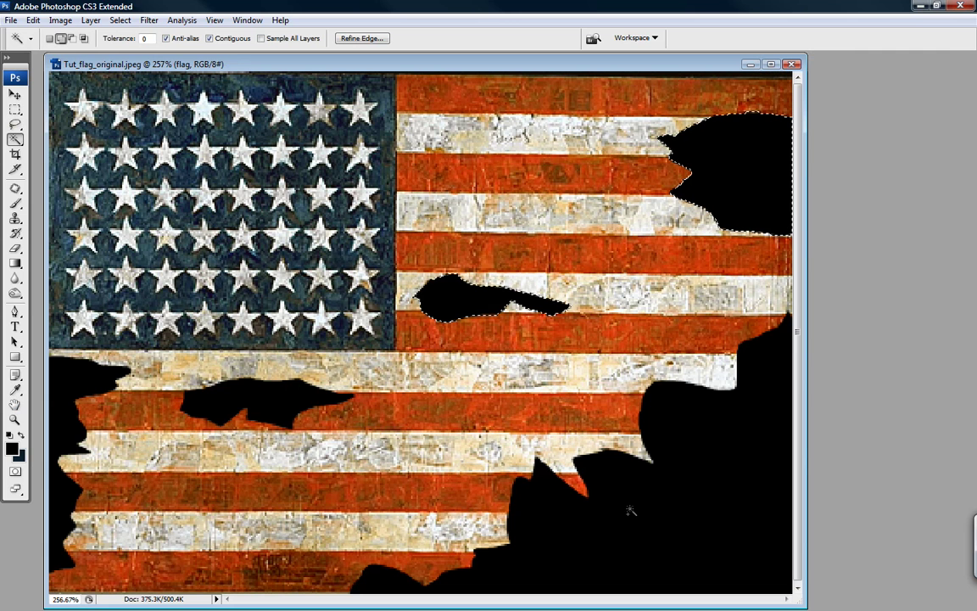
{"action": "left_click", "coordinate": [631, 510], "text": "shift"}
{"action": "left_click", "coordinate": [194, 392], "text": "shift"}
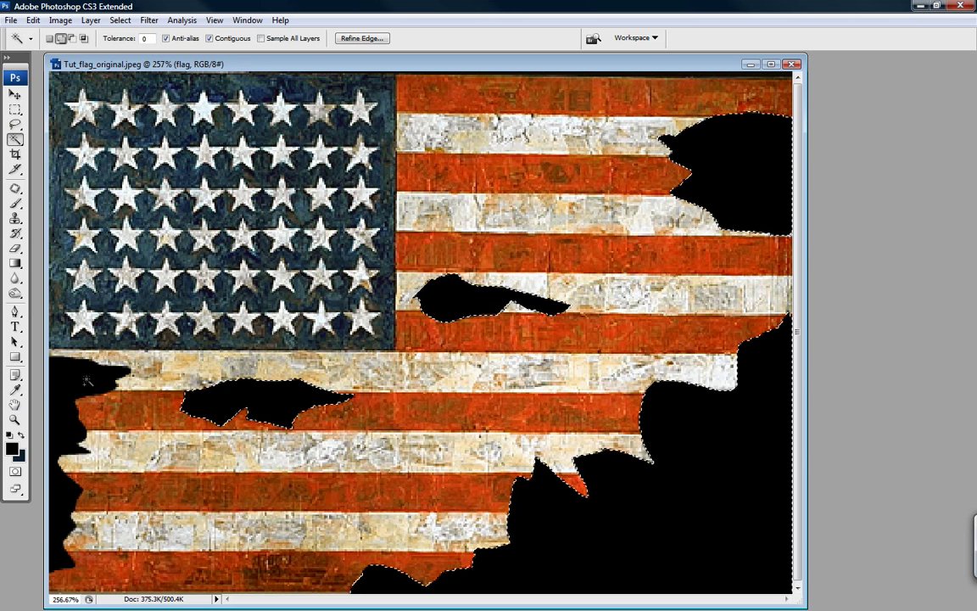
{"action": "left_click", "coordinate": [86, 380], "text": "shift"}
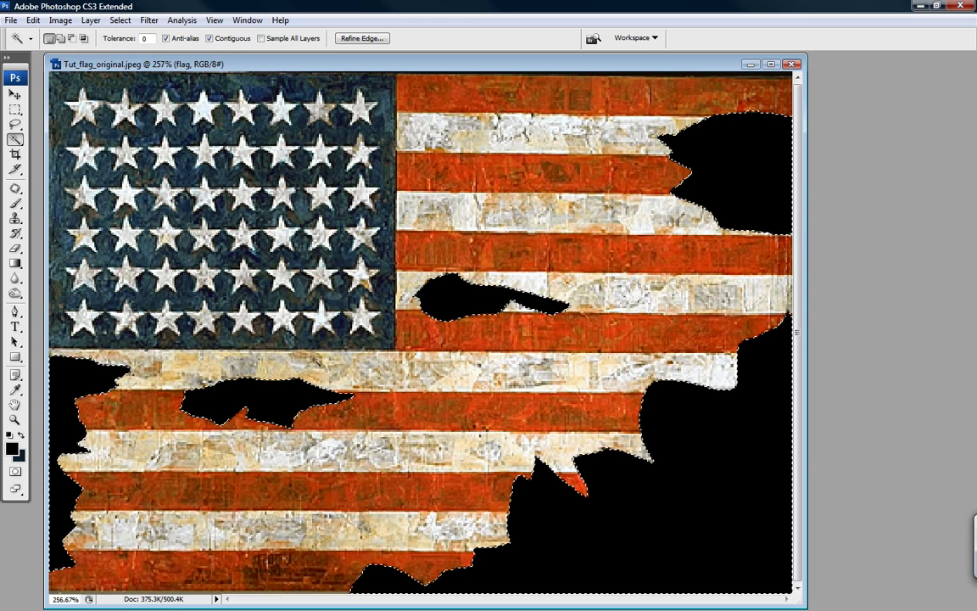
{"action": "double_click", "coordinate": [16, 420]}
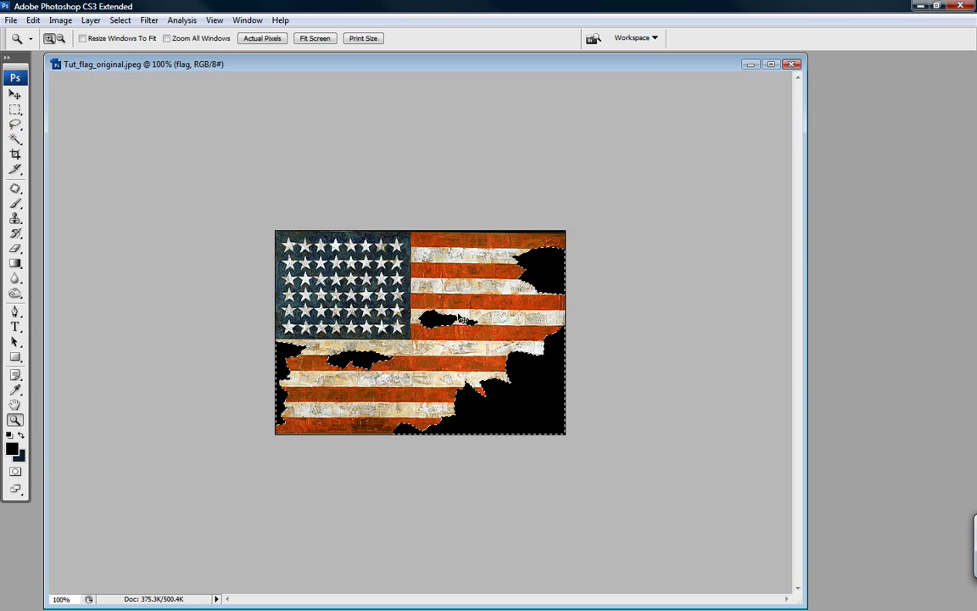
{"action": "key", "text": "ctrl+shift+i"}
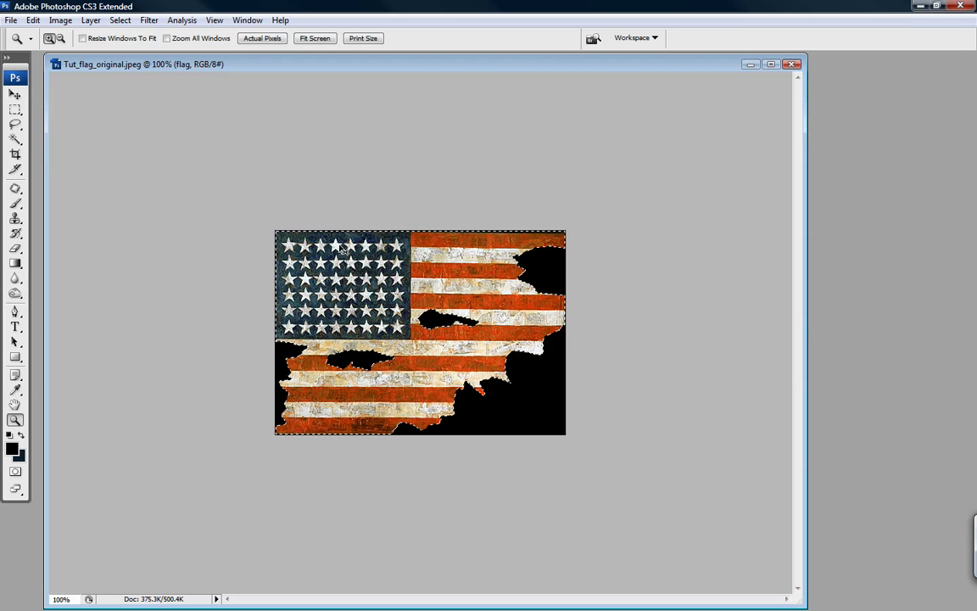
{"action": "key", "text": "ctrl+shift+i"}
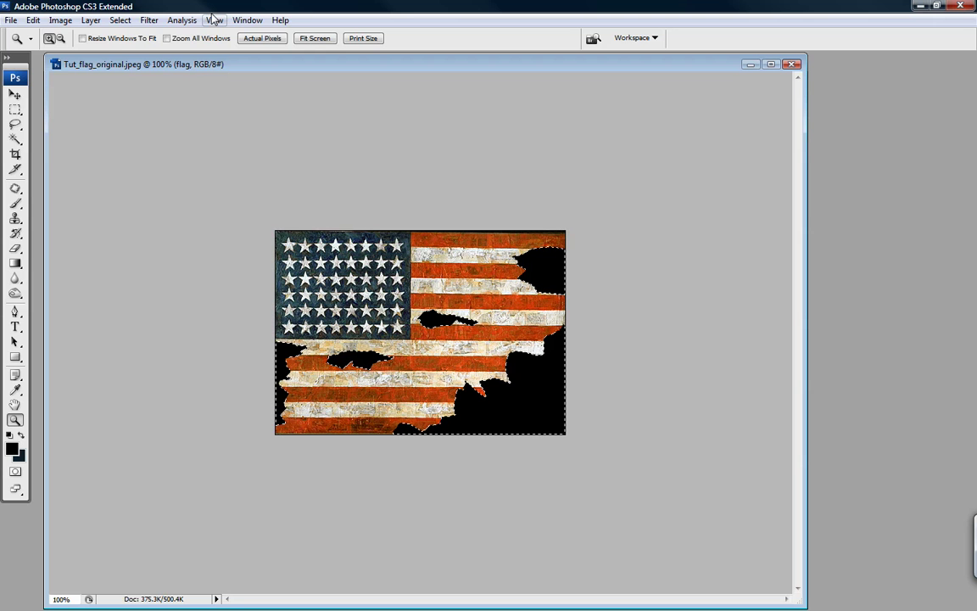
Expand the selection of the torn areas by 6 pixels
{"action": "left_click", "coordinate": [120, 19]}
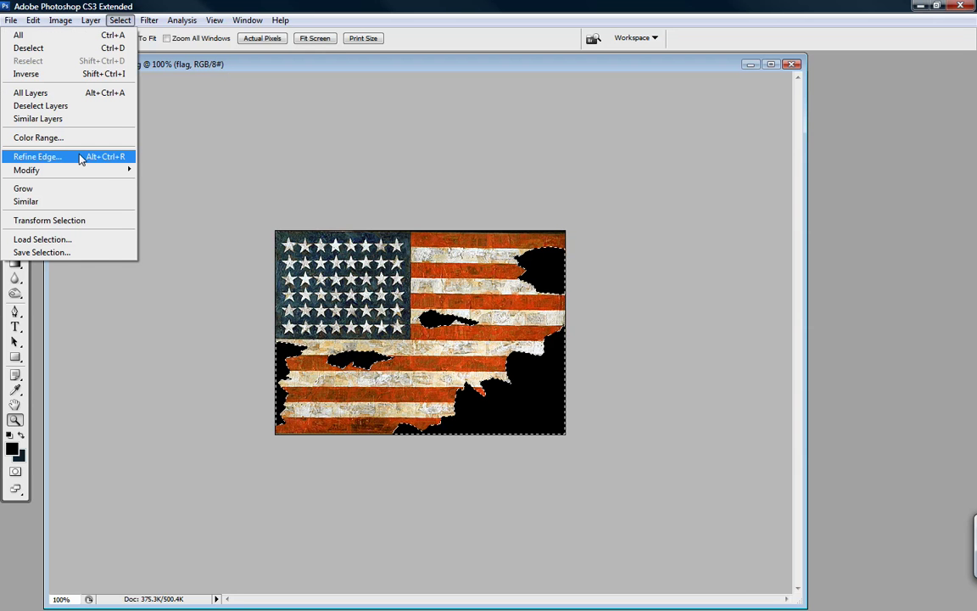
{"action": "mouse_move", "coordinate": [81, 171]}
{"action": "left_click", "coordinate": [182, 195]}
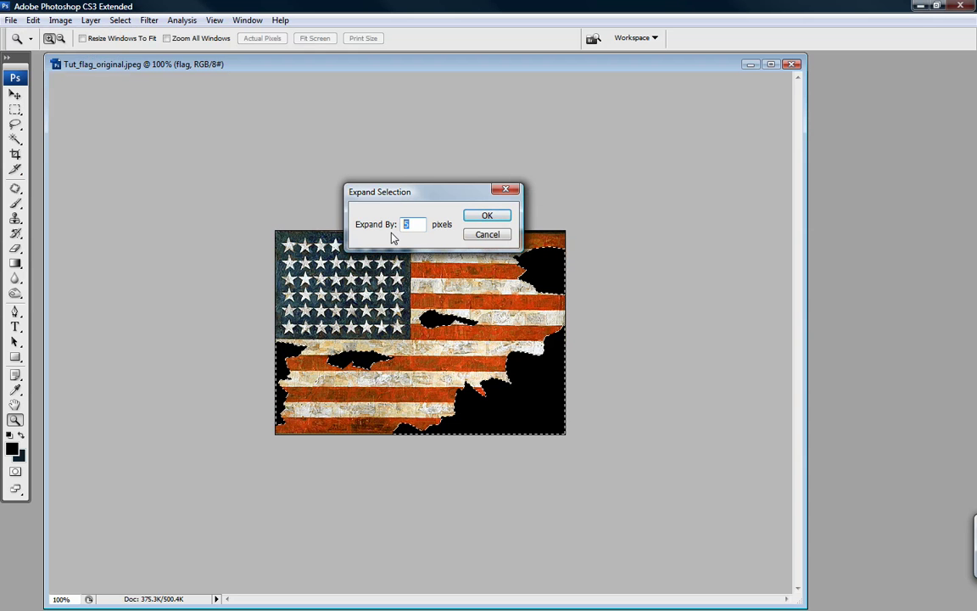
{"action": "type", "text": "6"}
{"action": "key", "text": "Return"}
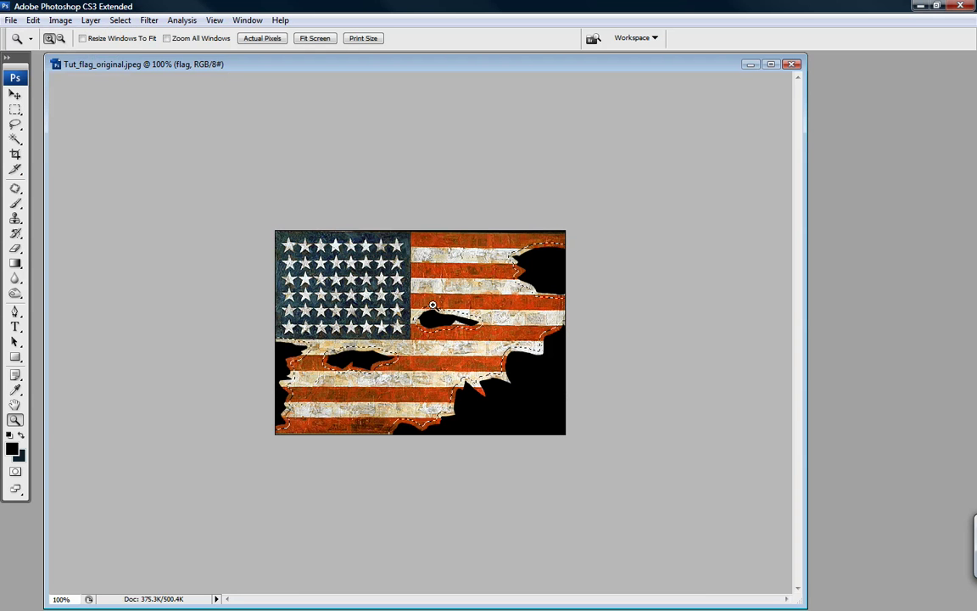
Soften the expanded selection's edges with a slight Feather in Refine Edge and apply it
{"action": "double_click", "coordinate": [14, 405]}
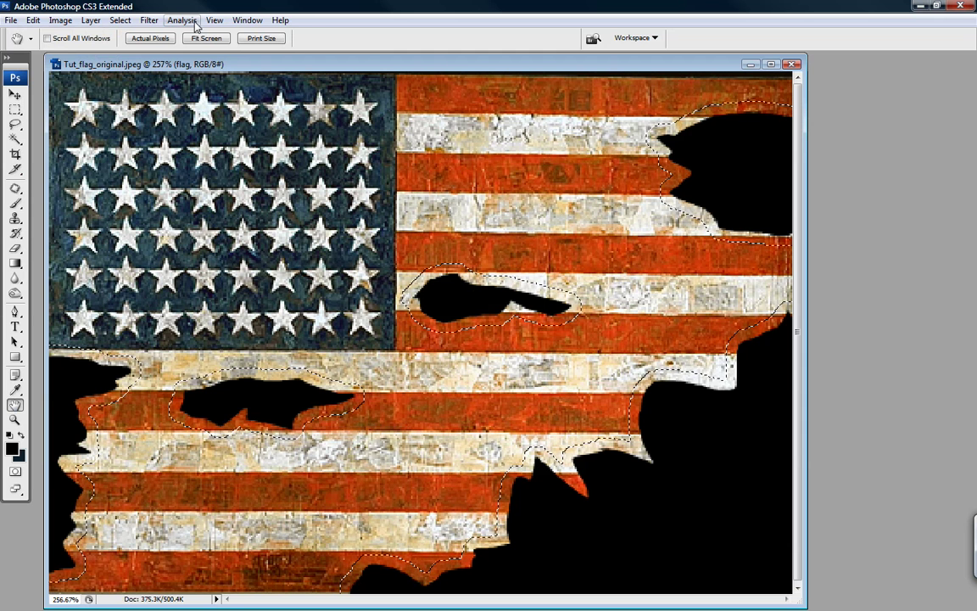
{"action": "left_click", "coordinate": [151, 21]}
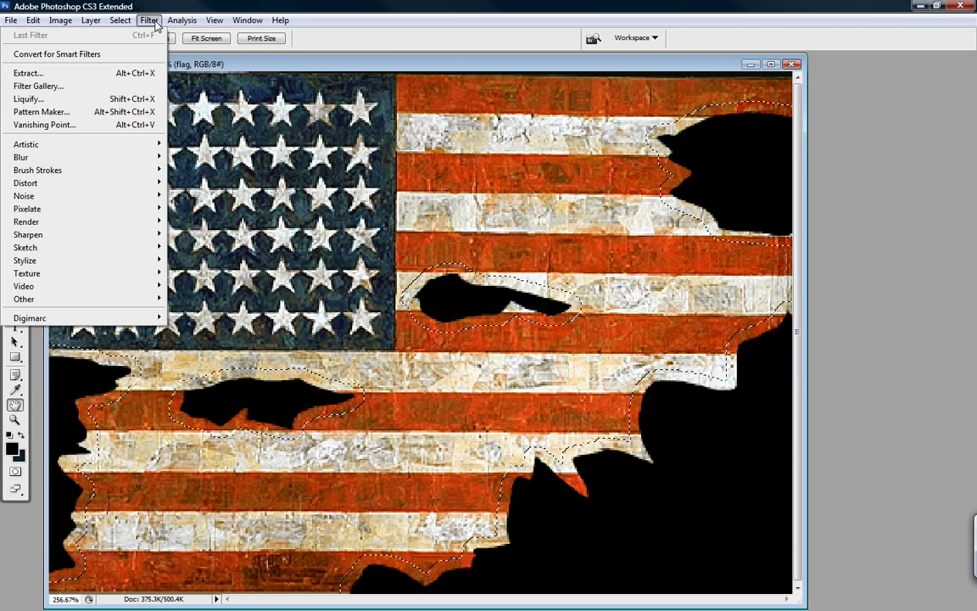
{"action": "mouse_move", "coordinate": [120, 21]}
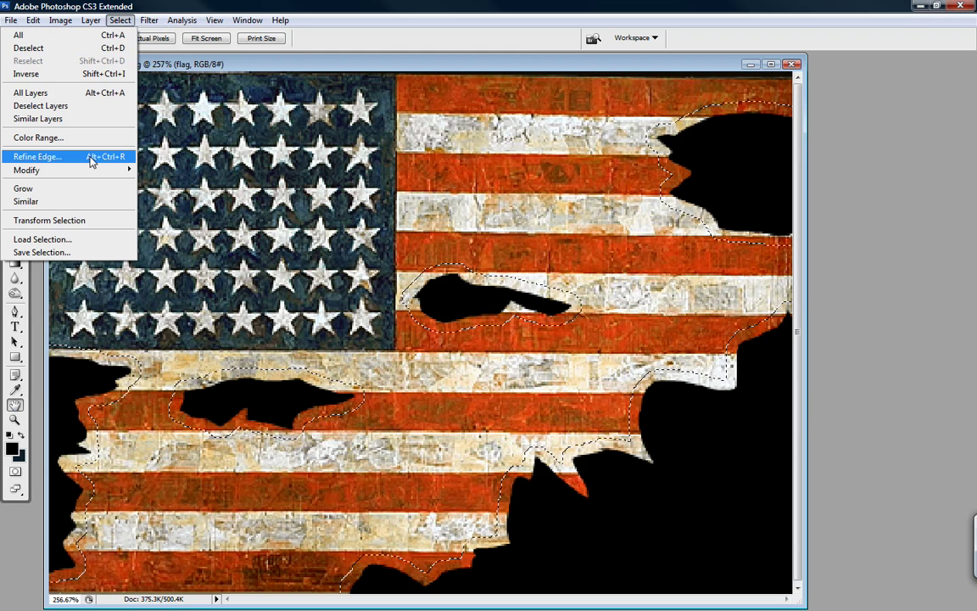
{"action": "left_click", "coordinate": [37, 157]}
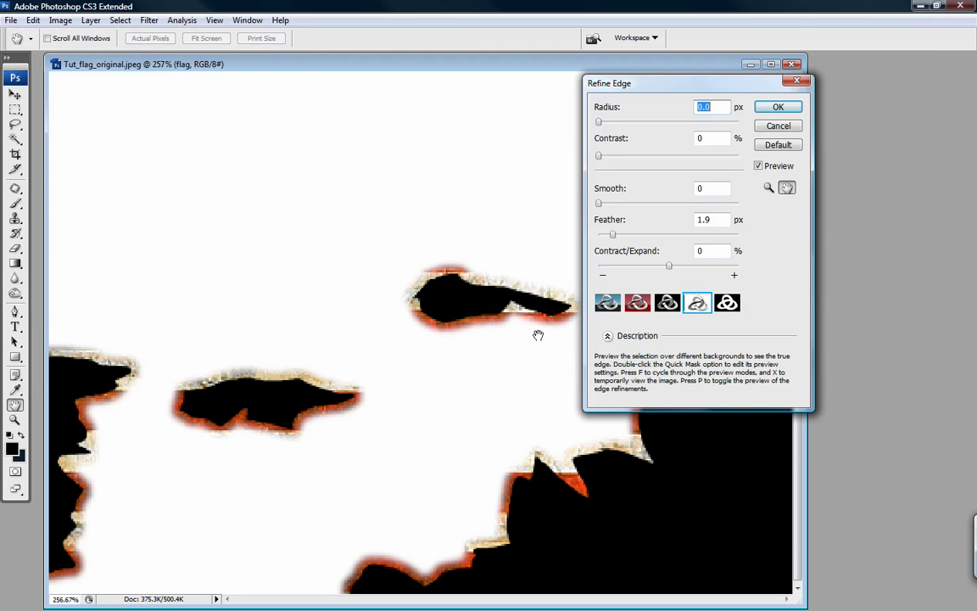
{"action": "left_click_drag", "start_coordinate": [613, 235], "coordinate": [585, 241]}
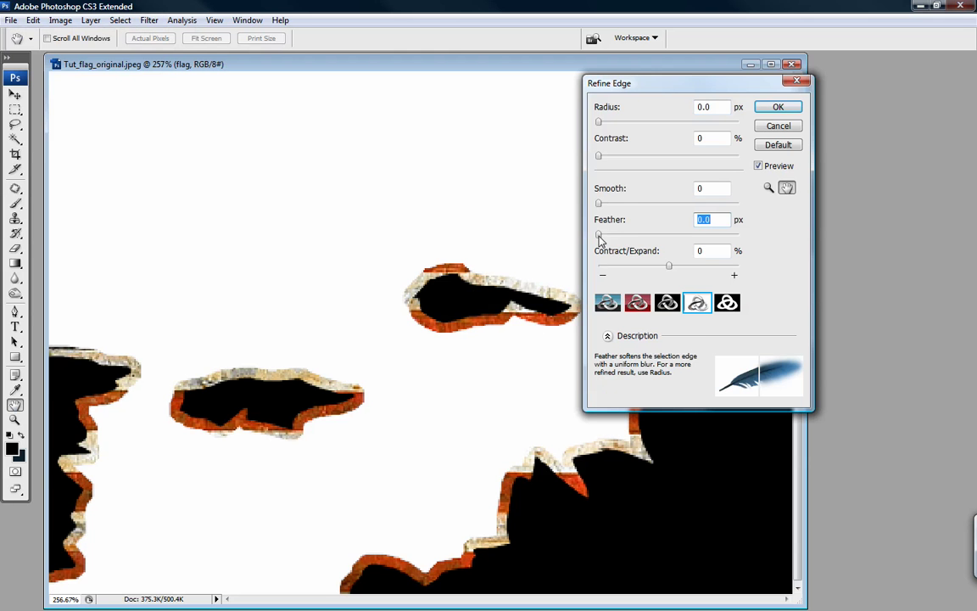
{"action": "left_click_drag", "start_coordinate": [599, 235], "coordinate": [618, 235]}
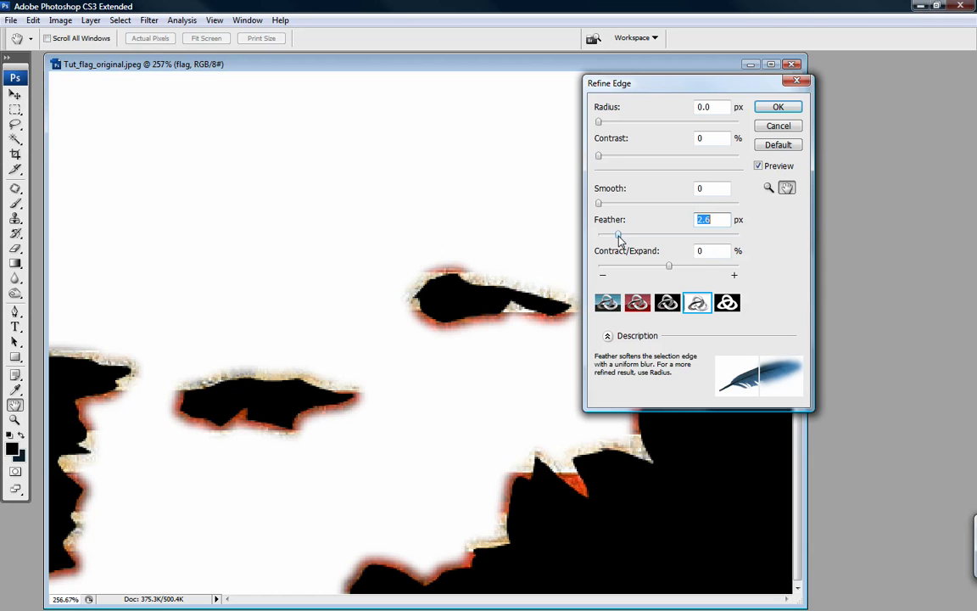
{"action": "left_click_drag", "start_coordinate": [618, 235], "coordinate": [622, 241]}
{"action": "left_click", "coordinate": [774, 111]}
{"action": "left_click", "coordinate": [774, 108]}
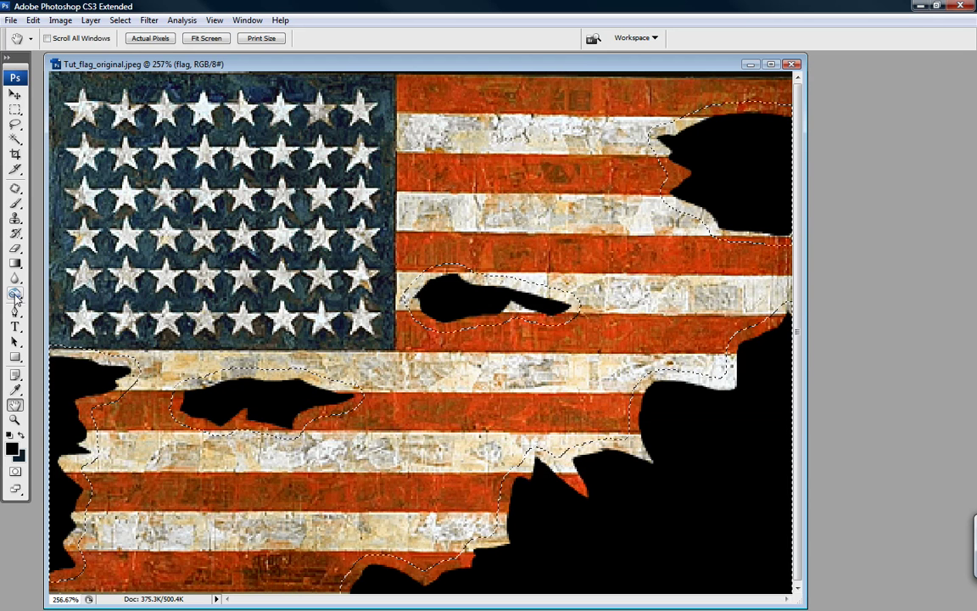
Darken the flag's edges around all the tears with a 40 px Burn brush in the Shadows range at 100% exposure, and clear the selection
{"action": "left_click", "coordinate": [16, 294]}
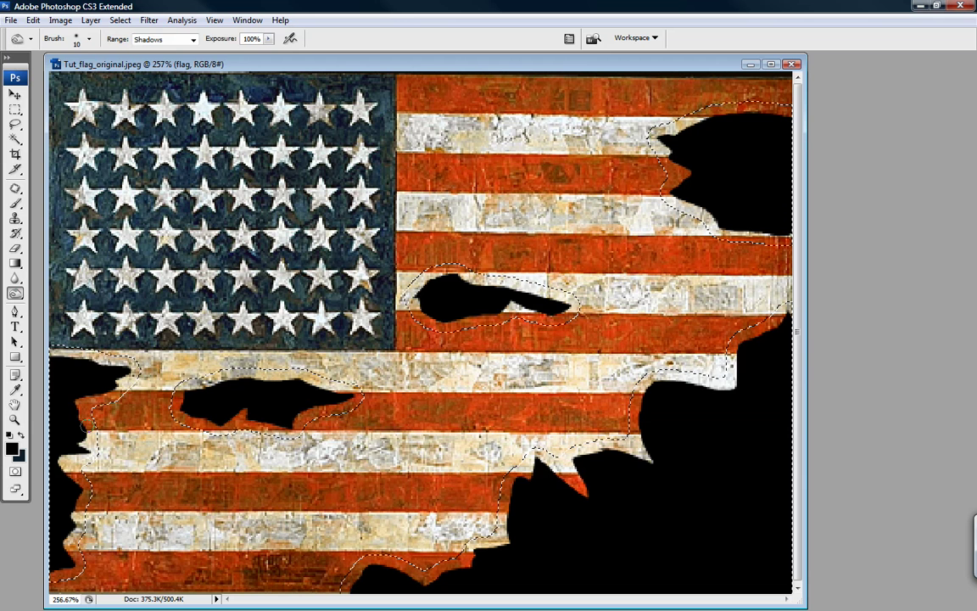
{"action": "left_click", "coordinate": [15, 406]}
{"action": "double_click", "coordinate": [15, 420]}
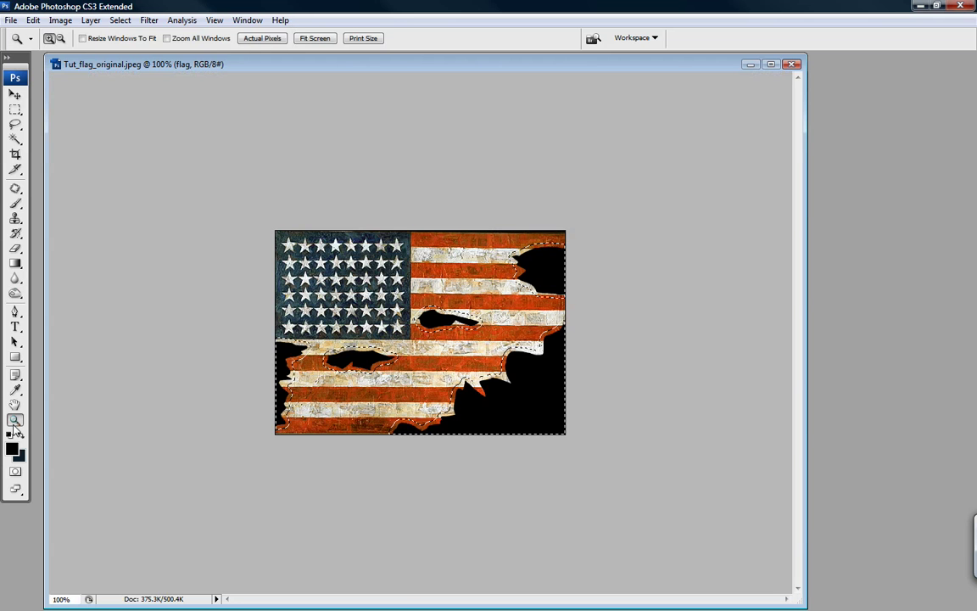
{"action": "left_click", "coordinate": [15, 407]}
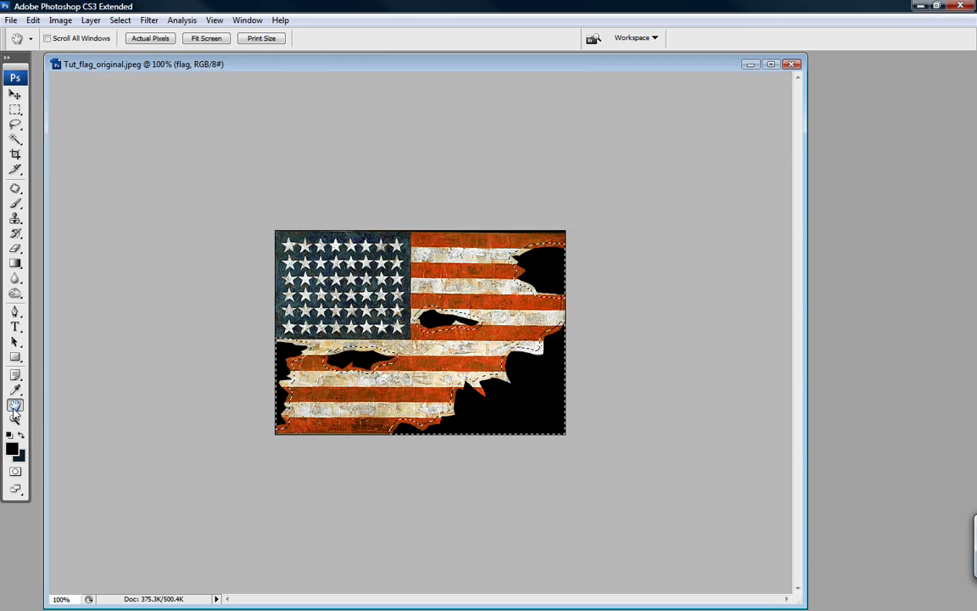
{"action": "left_click", "coordinate": [15, 420]}
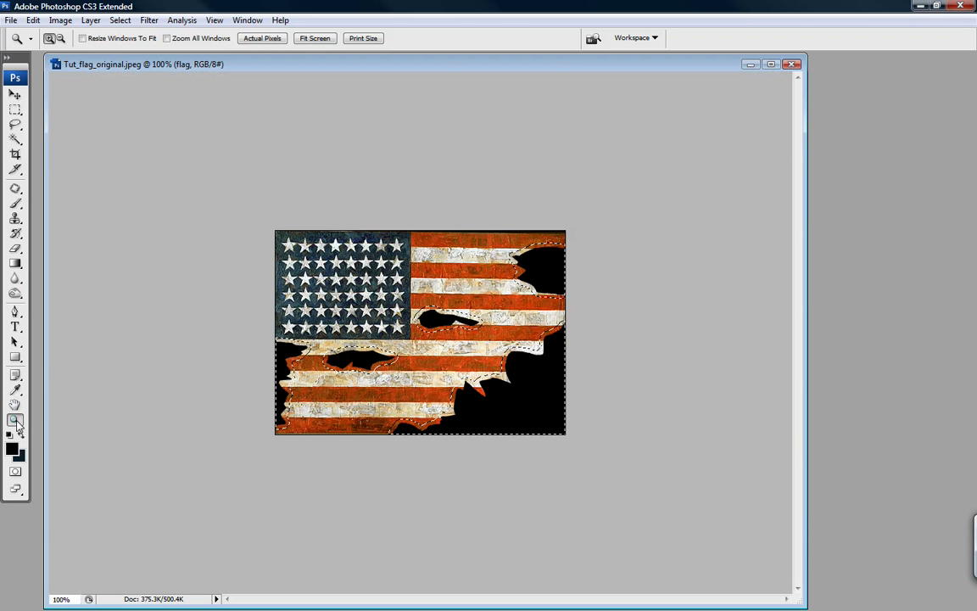
{"action": "left_click", "coordinate": [383, 322]}
{"action": "key", "text": "o"}
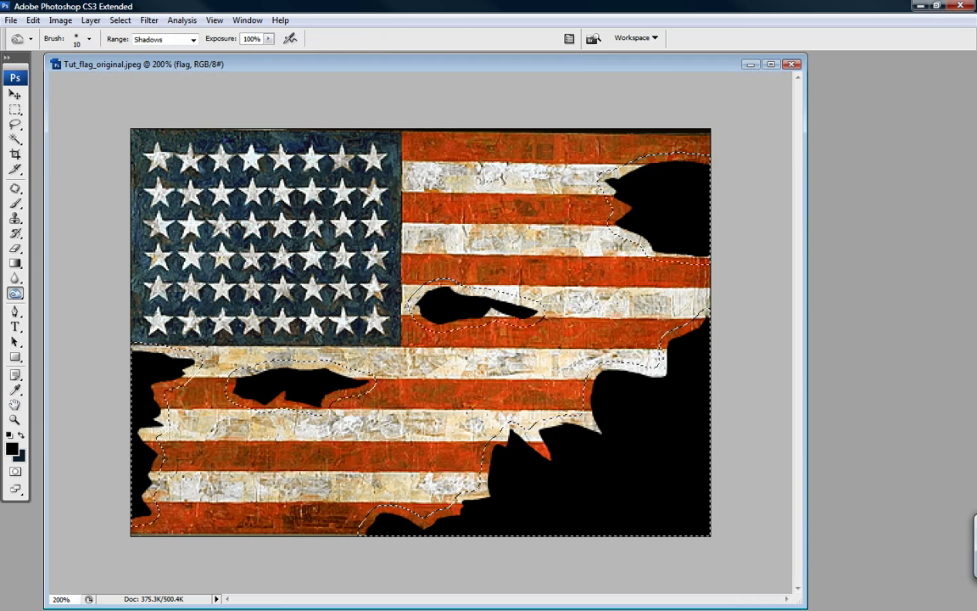
{"action": "right_click", "coordinate": [488, 233]}
{"action": "left_click_drag", "start_coordinate": [488, 235], "coordinate": [510, 234]}
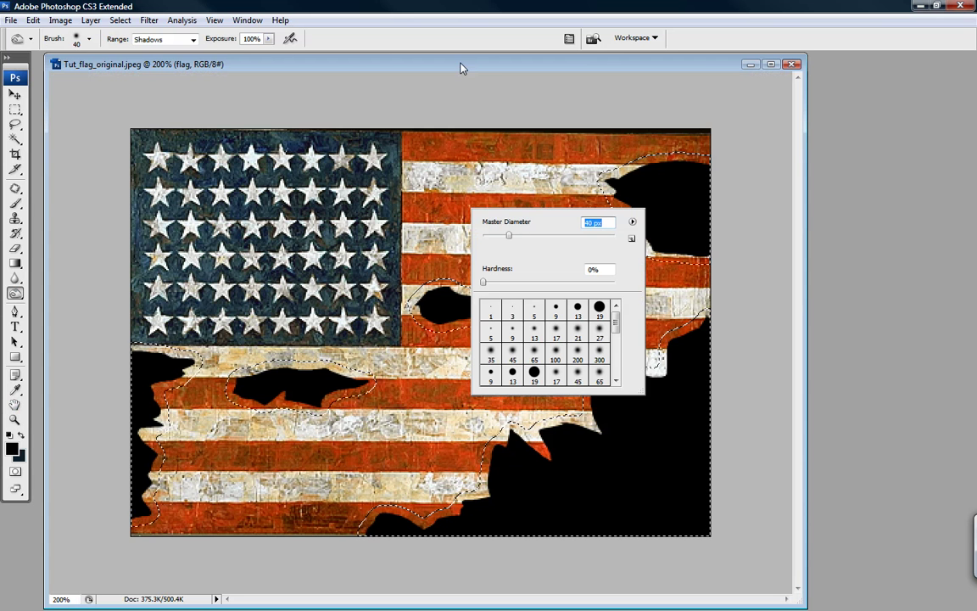
{"action": "key", "text": "Return"}
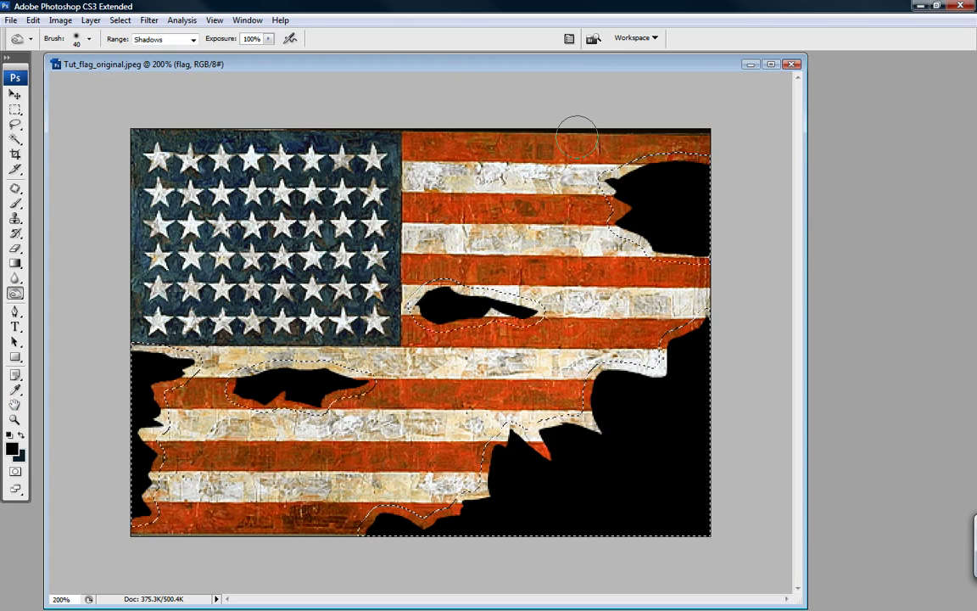
{"action": "mouse_move", "coordinate": [660, 184]}
{"action": "left_mouse_down"}
{"action": "mouse_move", "coordinate": [697, 167]}
{"action": "mouse_move", "coordinate": [615, 191]}
{"action": "mouse_move", "coordinate": [664, 251]}
{"action": "mouse_move", "coordinate": [624, 194]}
{"action": "left_mouse_up"}
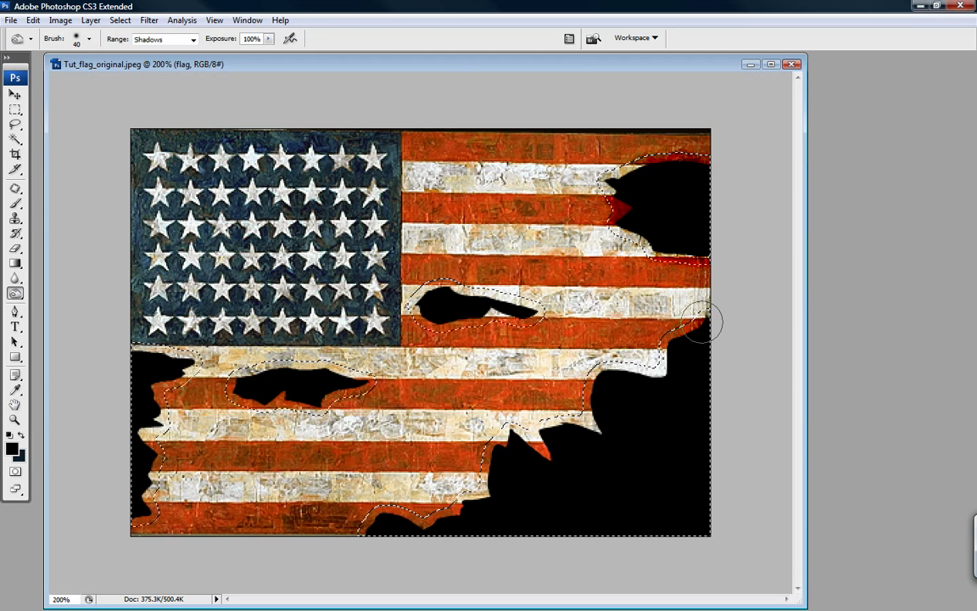
{"action": "mouse_move", "coordinate": [702, 321]}
{"action": "left_mouse_down"}
{"action": "mouse_move", "coordinate": [547, 429]}
{"action": "mouse_move", "coordinate": [488, 446]}
{"action": "mouse_move", "coordinate": [418, 520]}
{"action": "mouse_move", "coordinate": [386, 469]}
{"action": "left_mouse_up"}
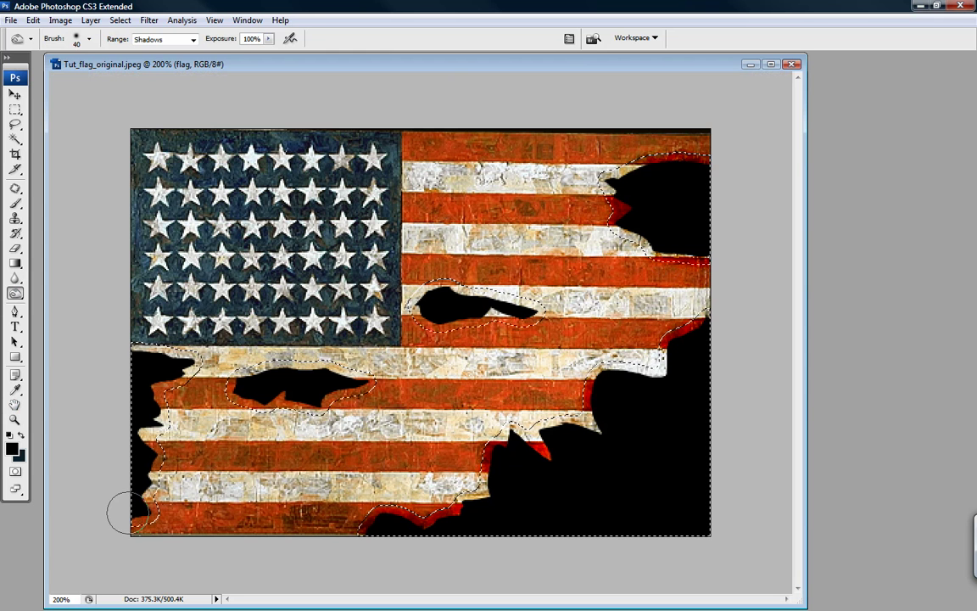
{"action": "left_click_drag", "start_coordinate": [129, 511], "coordinate": [179, 367]}
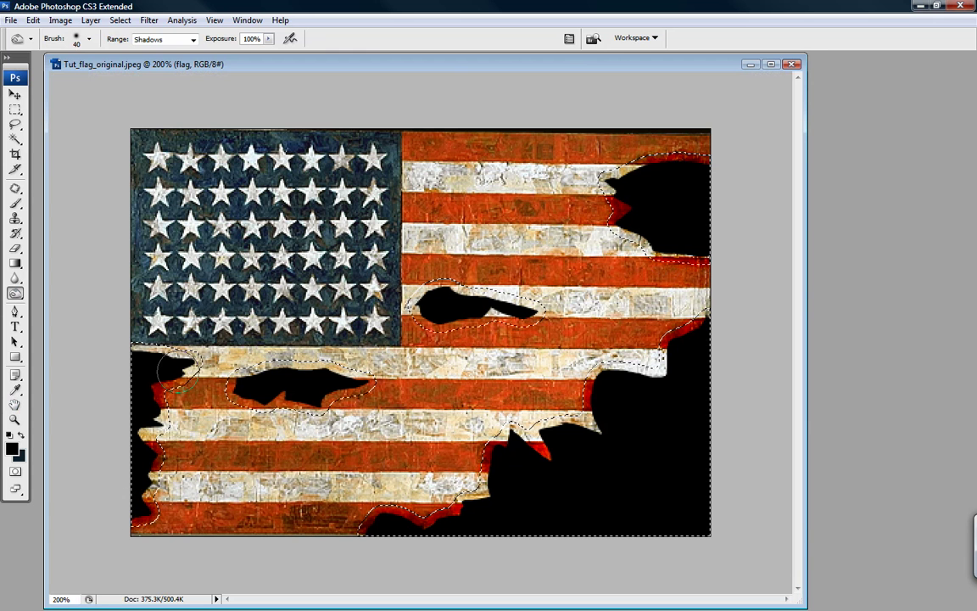
{"action": "mouse_move", "coordinate": [228, 388]}
{"action": "left_mouse_down"}
{"action": "mouse_move", "coordinate": [240, 379]}
{"action": "mouse_move", "coordinate": [357, 376]}
{"action": "mouse_move", "coordinate": [284, 392]}
{"action": "left_mouse_up"}
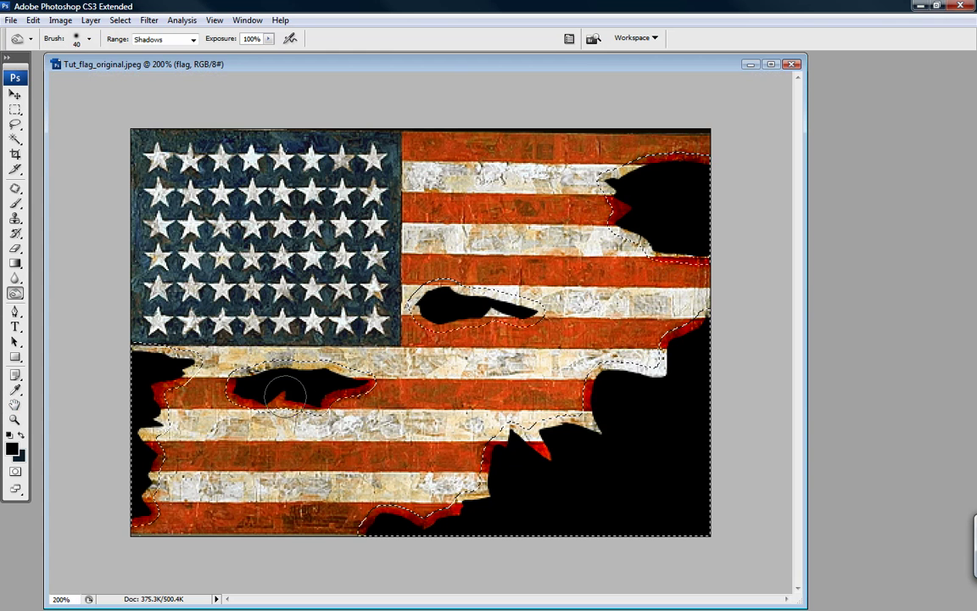
{"action": "mouse_move", "coordinate": [437, 309]}
{"action": "left_mouse_down"}
{"action": "mouse_move", "coordinate": [533, 310]}
{"action": "mouse_move", "coordinate": [491, 304]}
{"action": "left_mouse_up"}
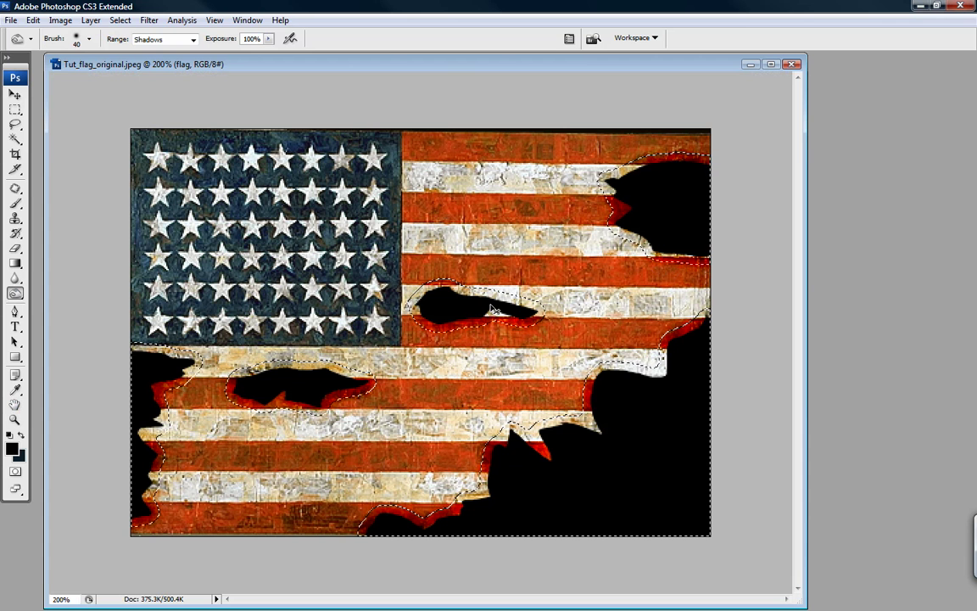
{"action": "key", "text": "ctrl+d"}
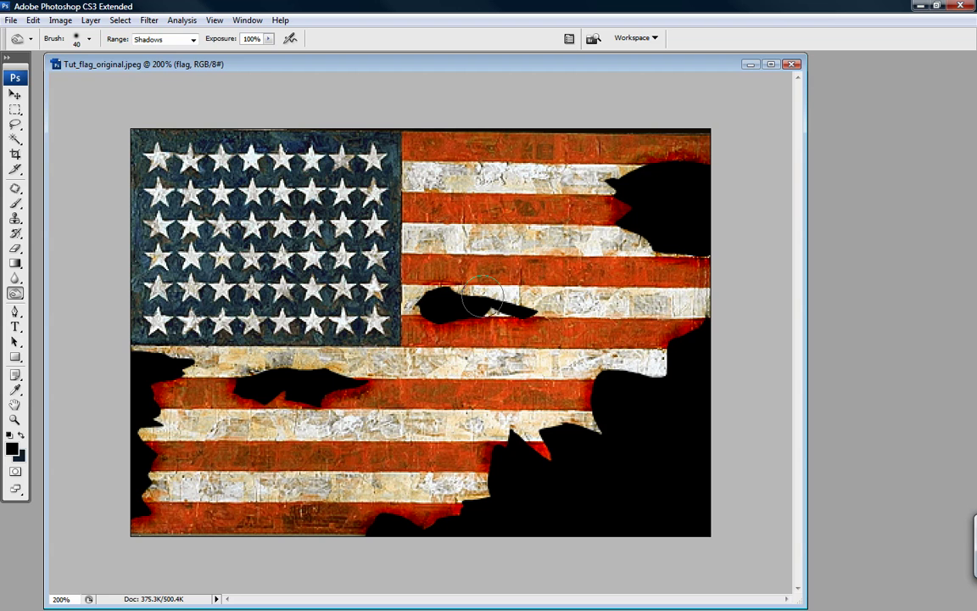
Desaturate the flag layer with a Hue/Saturation adjustment, setting the master Saturation to -54
{"action": "left_click", "coordinate": [90, 20]}
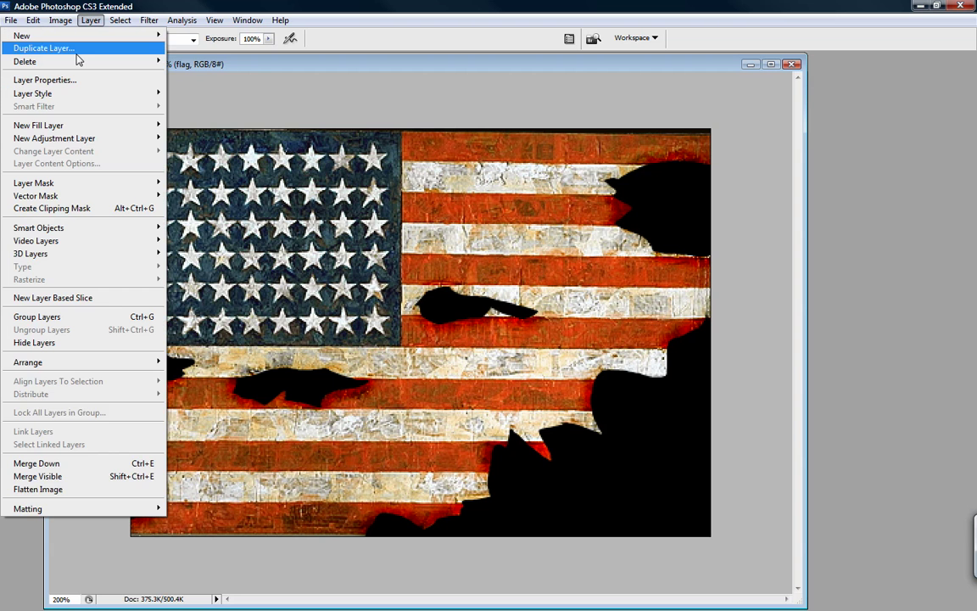
{"action": "left_click", "coordinate": [76, 51]}
{"action": "left_click", "coordinate": [54, 22]}
{"action": "mouse_move", "coordinate": [55, 59]}
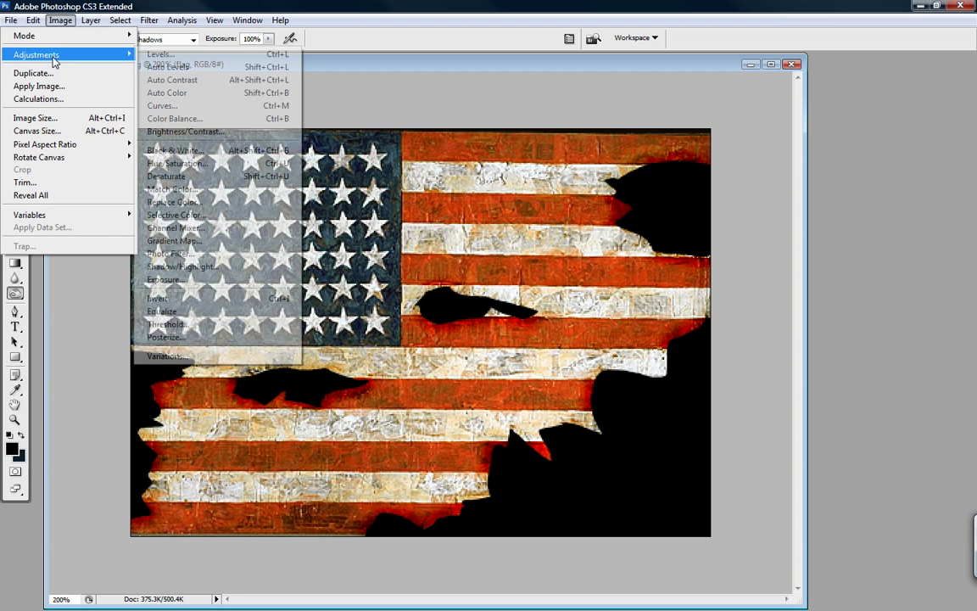
{"action": "left_click", "coordinate": [202, 165]}
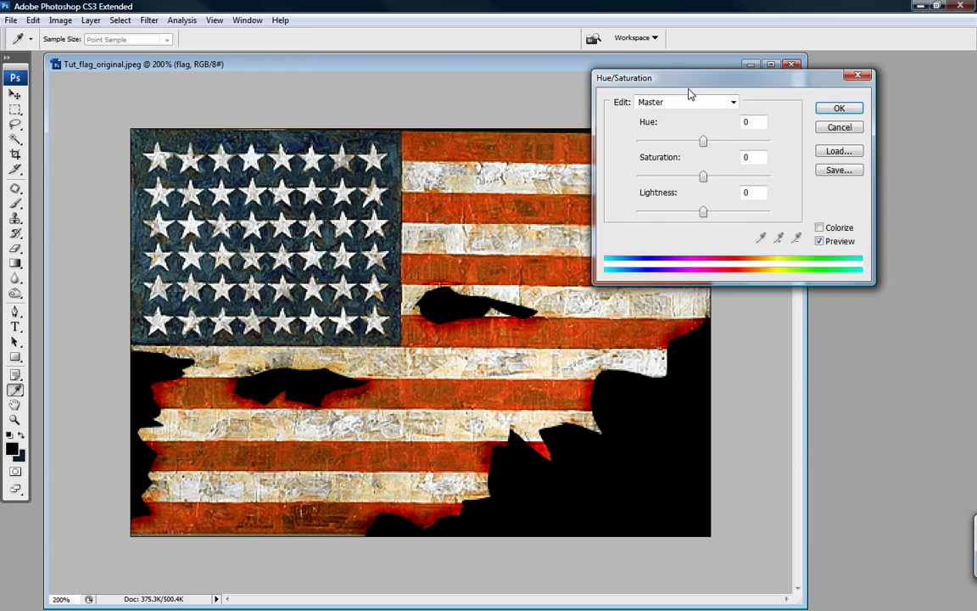
{"action": "left_click_drag", "start_coordinate": [704, 77], "coordinate": [772, 65]}
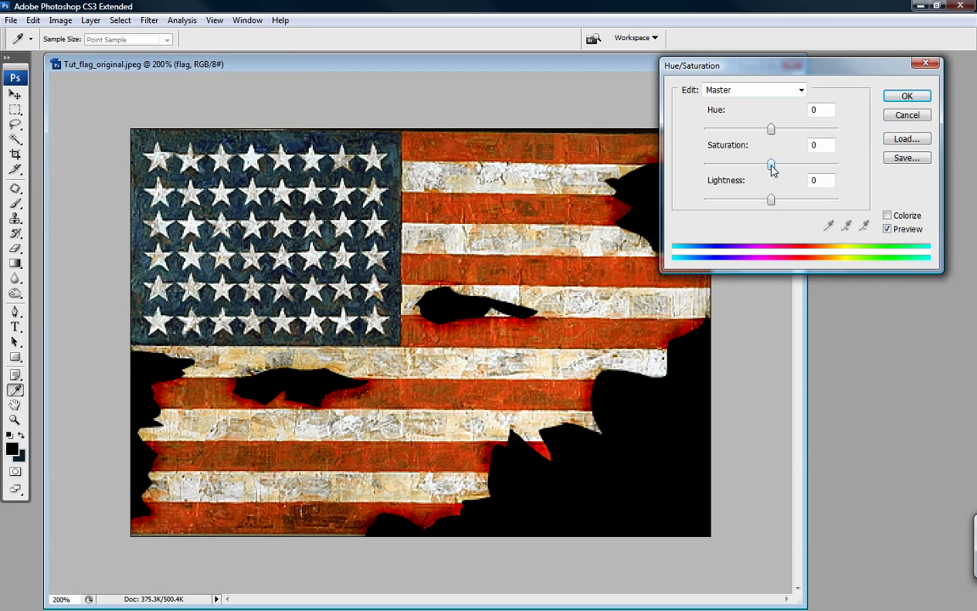
{"action": "left_click_drag", "start_coordinate": [770, 165], "coordinate": [743, 167]}
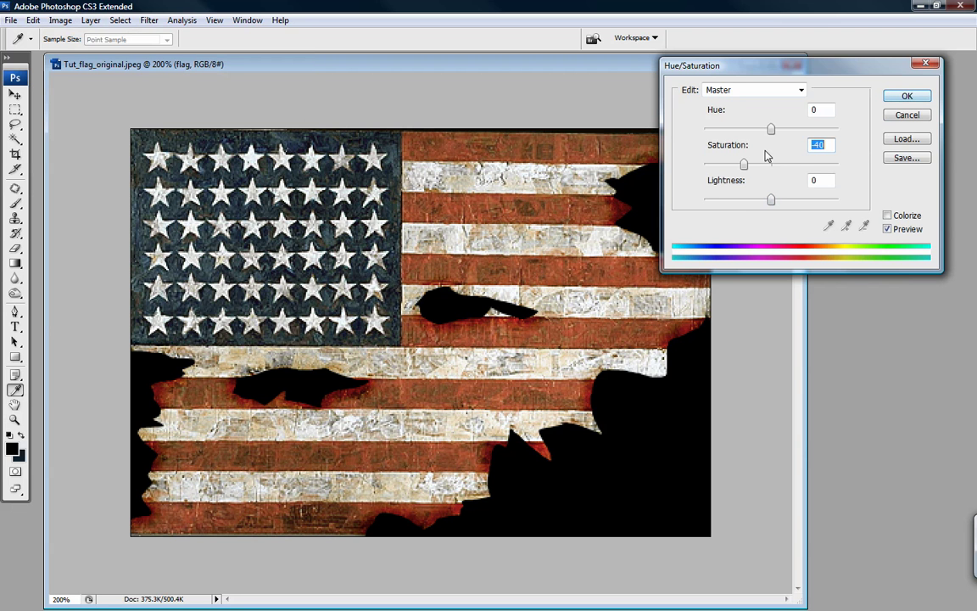
{"action": "left_click_drag", "start_coordinate": [744, 164], "coordinate": [735, 166]}
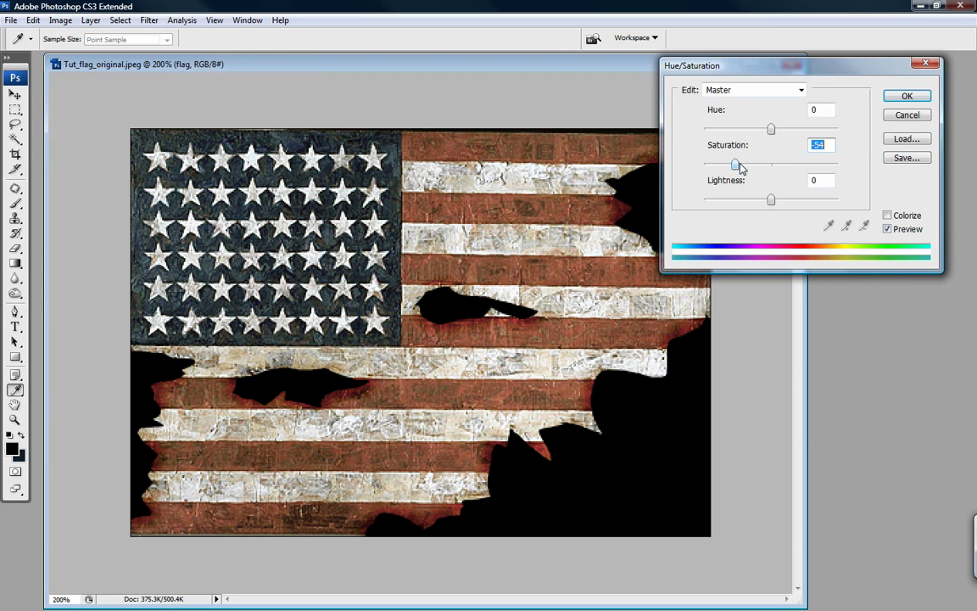
{"action": "left_click", "coordinate": [906, 96]}
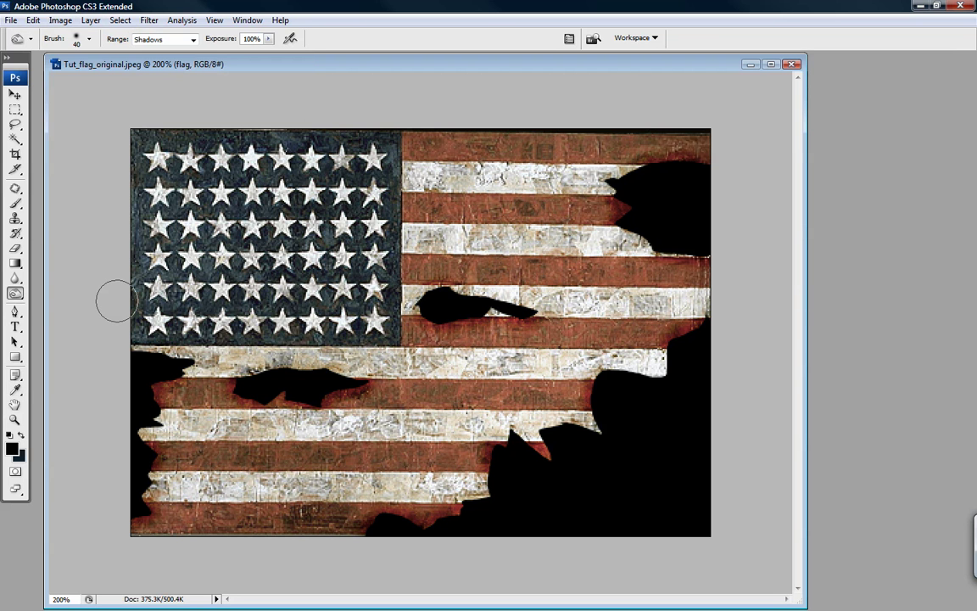
Select all five torn-out areas of the flag layer together with the Magic Wand
{"action": "left_click", "coordinate": [15, 140]}
{"action": "left_click", "coordinate": [658, 207]}
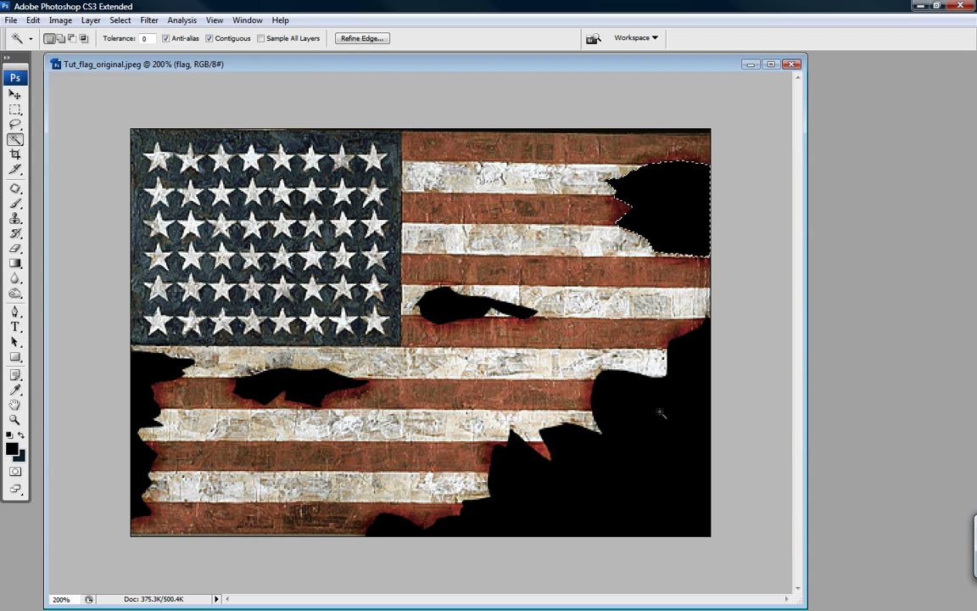
{"action": "left_click", "coordinate": [660, 413], "text": "shift"}
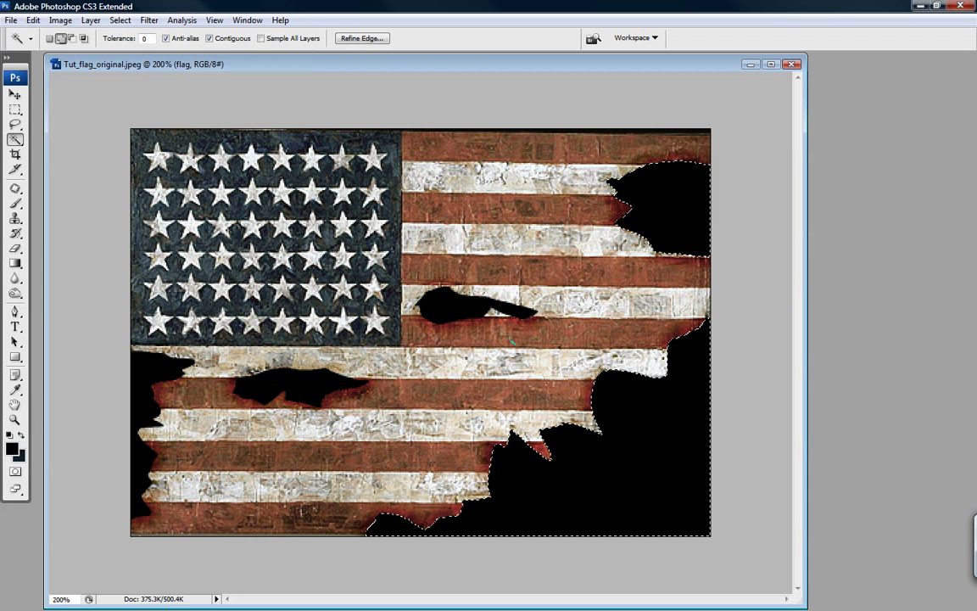
{"action": "left_click", "coordinate": [446, 311], "text": "shift"}
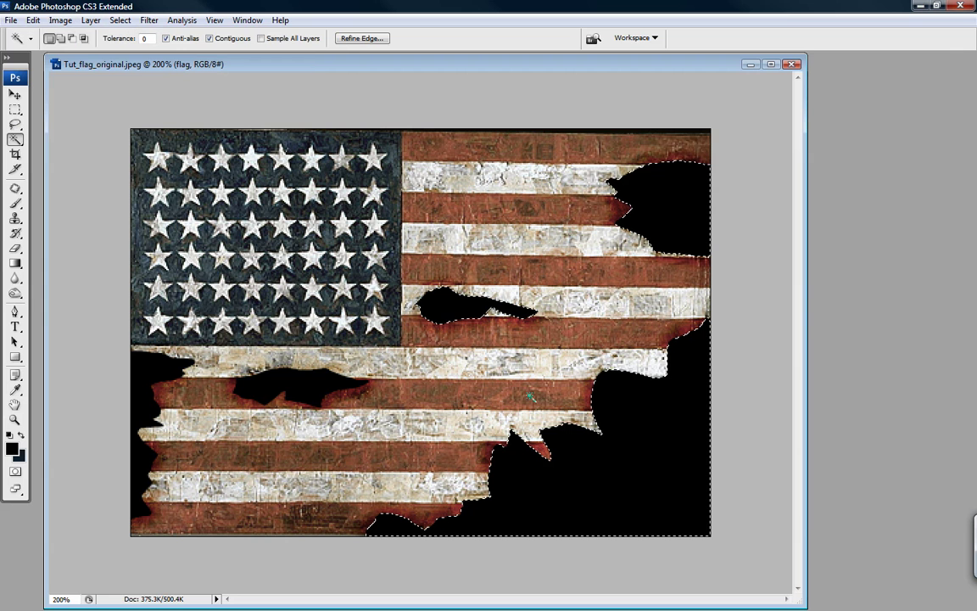
{"action": "left_click", "coordinate": [290, 386], "text": "shift"}
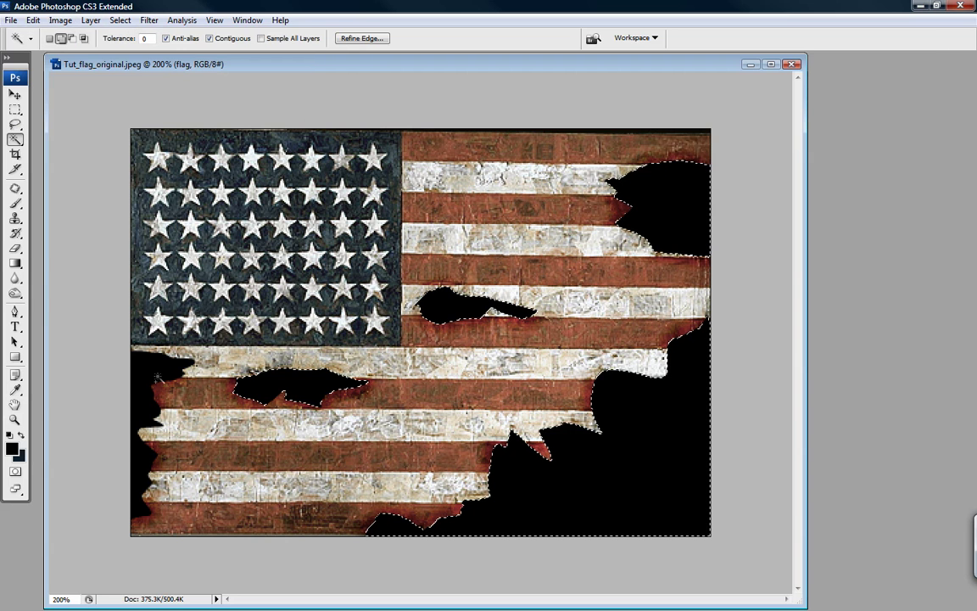
{"action": "left_click", "coordinate": [156, 377], "text": "shift"}
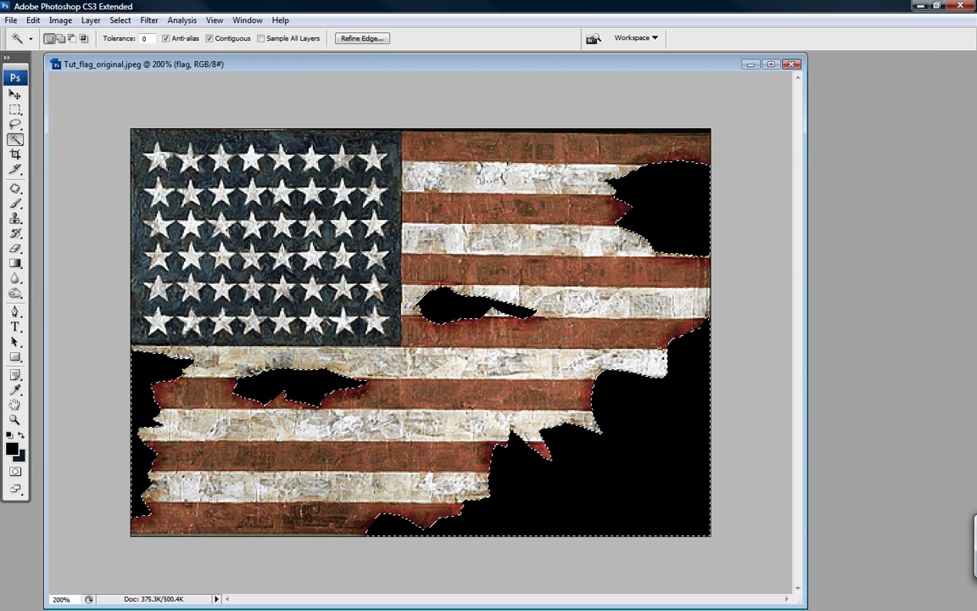
Expand the selection of the torn areas by 6 pixels and soften its edges with a 3.0 px Feather in Refine Edge
{"action": "left_click", "coordinate": [121, 22]}
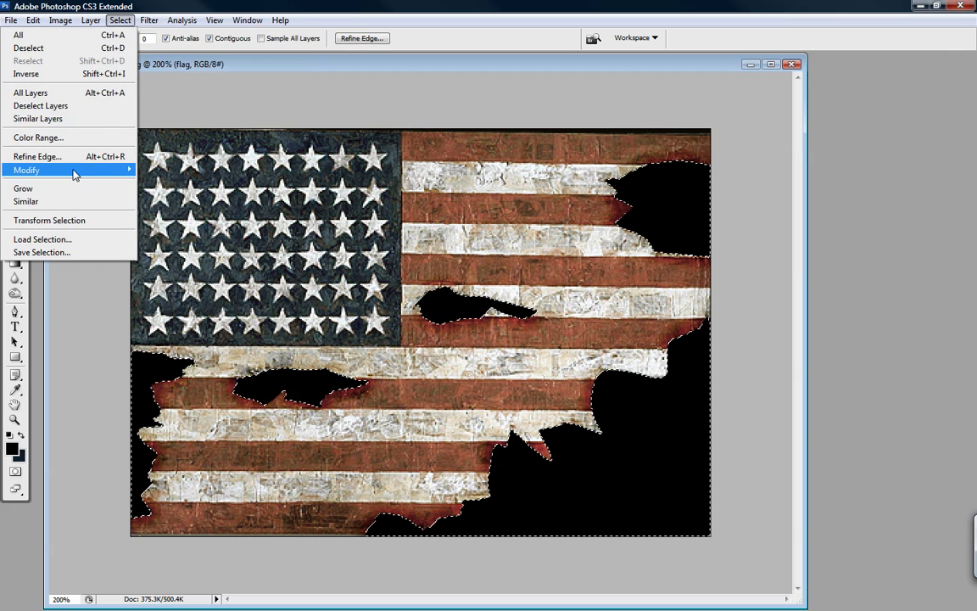
{"action": "mouse_move", "coordinate": [74, 172]}
{"action": "left_click", "coordinate": [170, 195]}
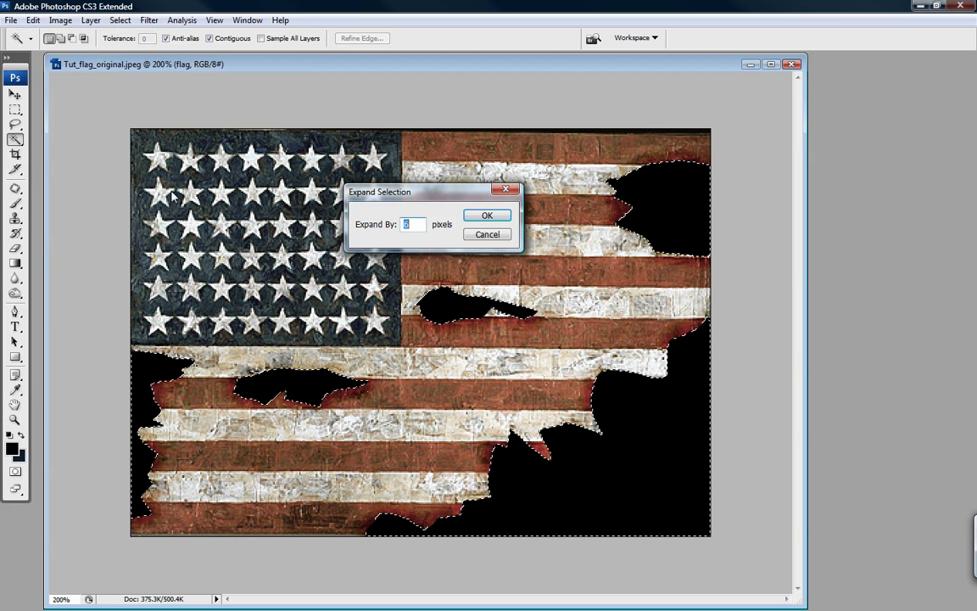
{"action": "type", "text": "6"}
{"action": "left_click", "coordinate": [474, 219]}
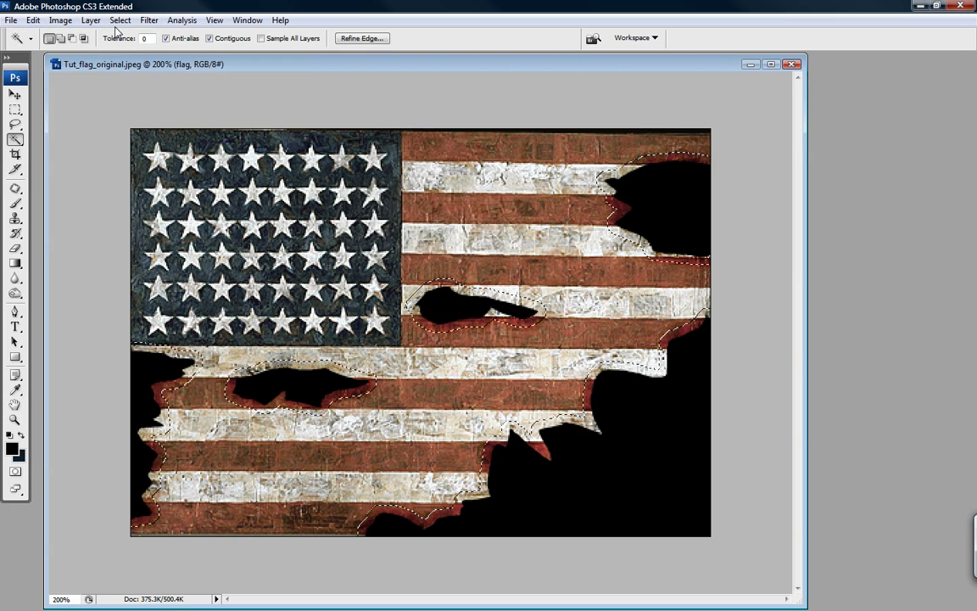
{"action": "left_click", "coordinate": [118, 20]}
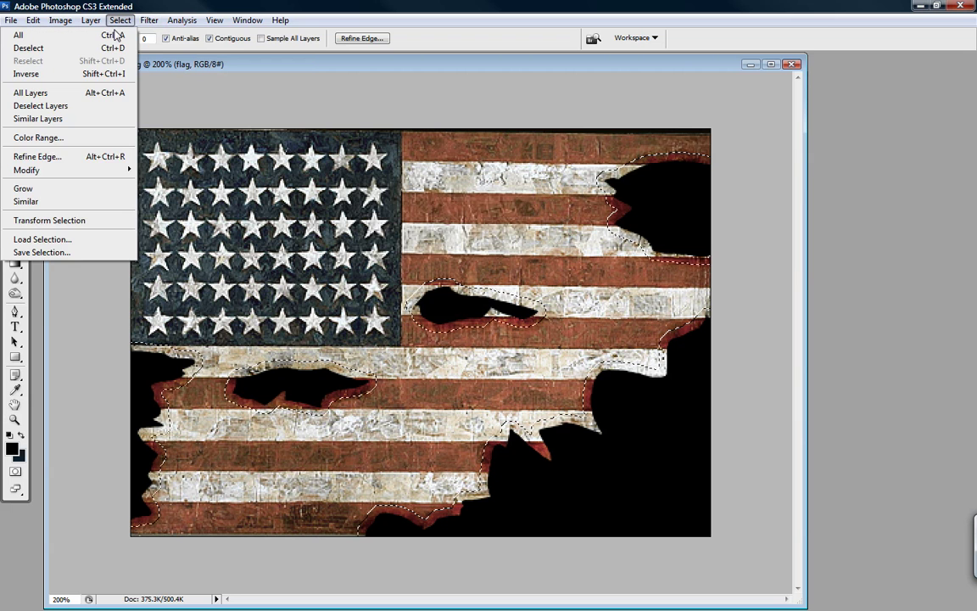
{"action": "left_click", "coordinate": [100, 156]}
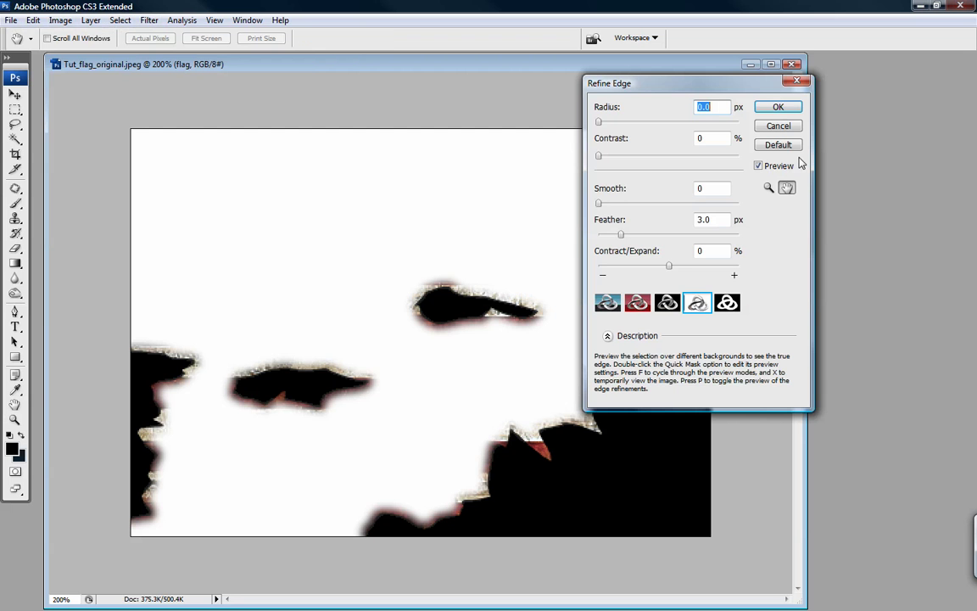
{"action": "left_click", "coordinate": [778, 107]}
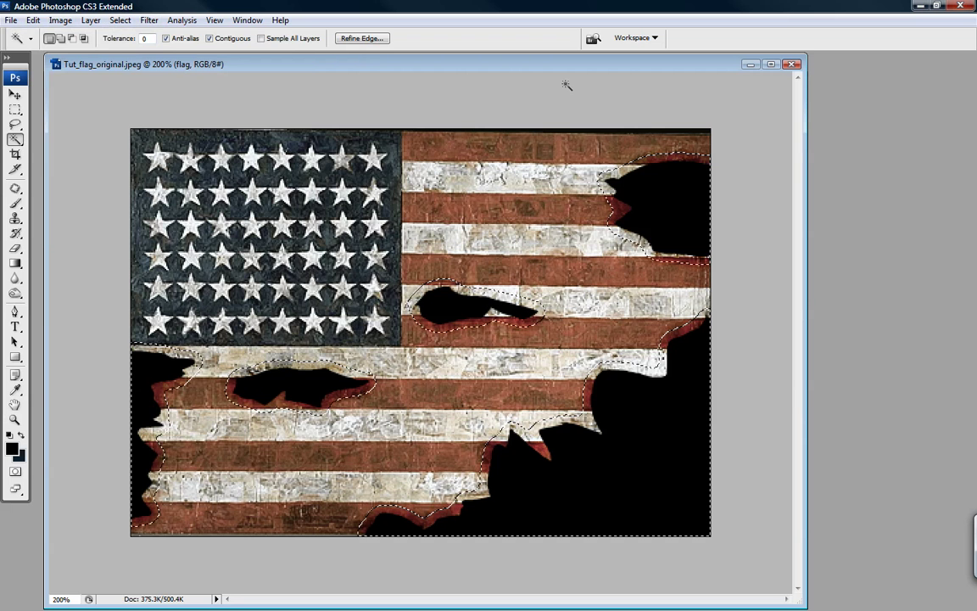
Mute and darken the selected tear edges in Hue/Saturation with Saturation -41 and Lightness -25, and clear the selection
{"action": "left_click", "coordinate": [63, 20]}
{"action": "mouse_move", "coordinate": [68, 54]}
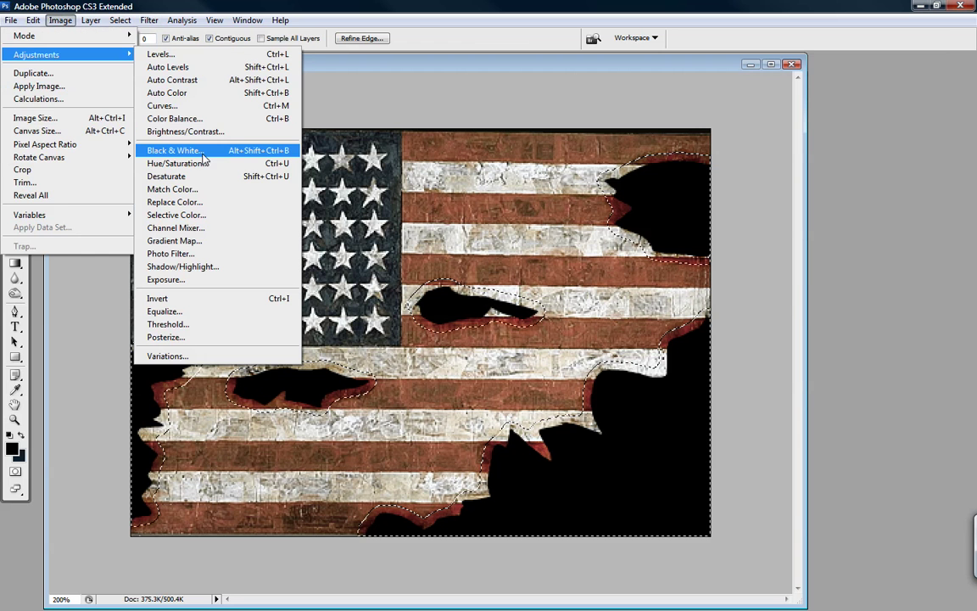
{"action": "left_click", "coordinate": [195, 163]}
{"action": "left_click_drag", "start_coordinate": [755, 72], "coordinate": [266, 79]}
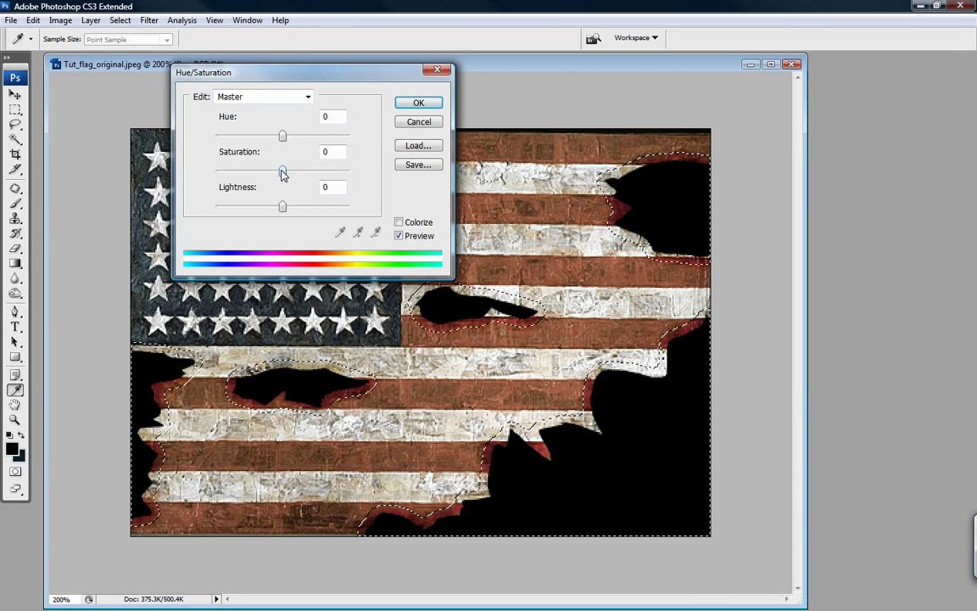
{"action": "left_click_drag", "start_coordinate": [283, 173], "coordinate": [247, 174]}
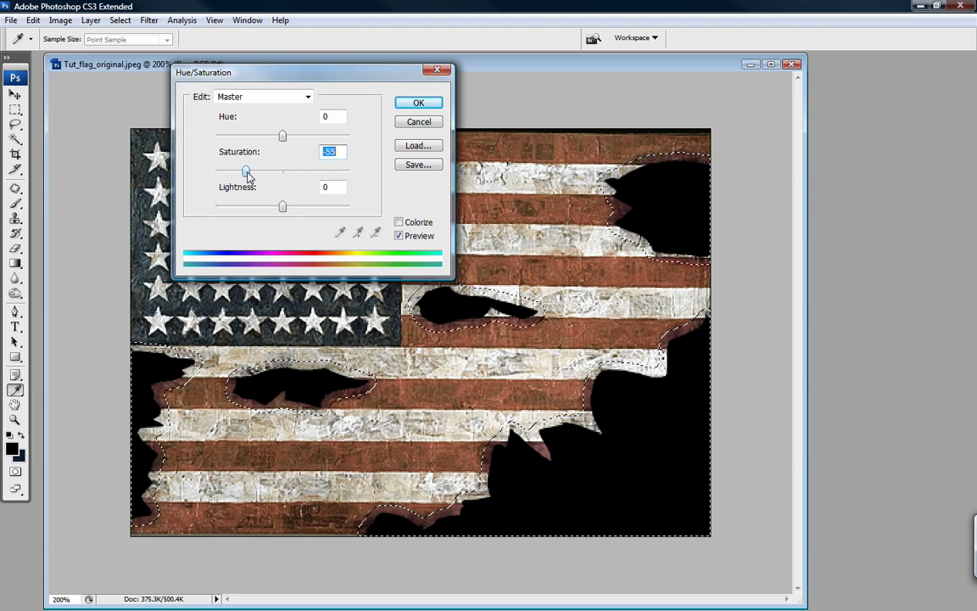
{"action": "left_click_drag", "start_coordinate": [283, 207], "coordinate": [267, 208]}
{"action": "mouse_move", "coordinate": [246, 171]}
{"action": "left_mouse_down"}
{"action": "mouse_move", "coordinate": [266, 179]}
{"action": "mouse_move", "coordinate": [255, 176]}
{"action": "left_mouse_up"}
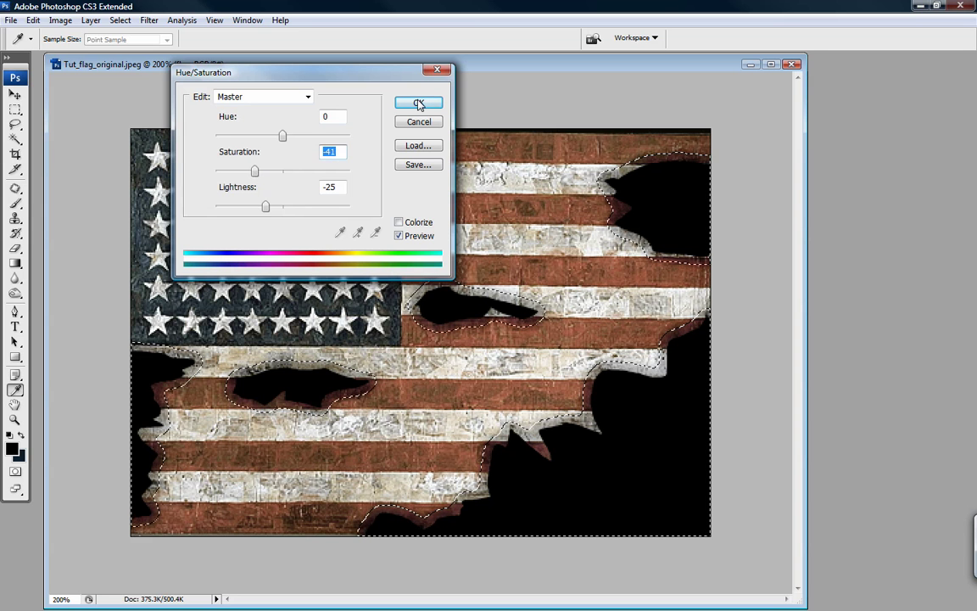
{"action": "left_click", "coordinate": [418, 104]}
{"action": "key", "text": "w"}
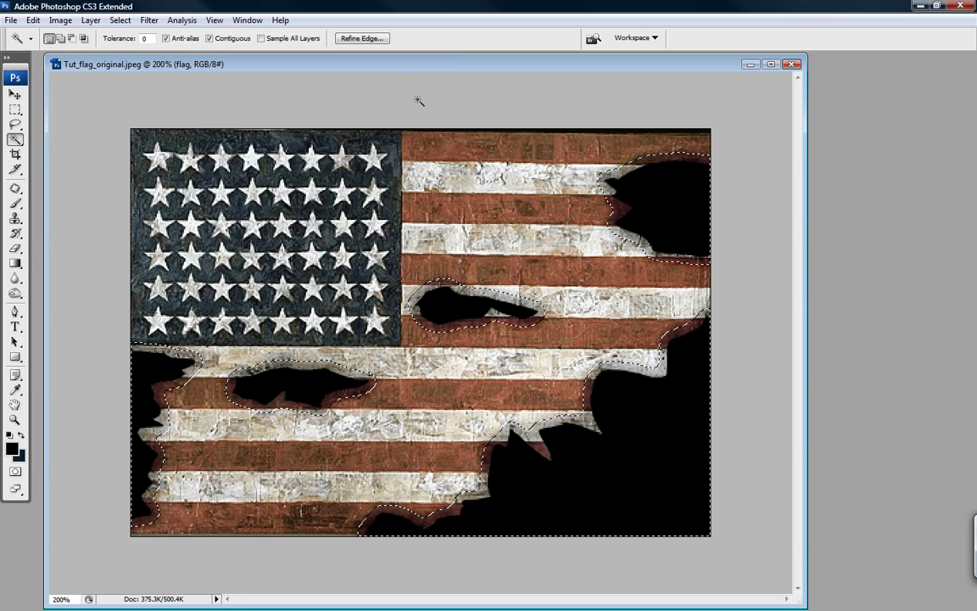
{"action": "key", "text": "ctrl+d"}
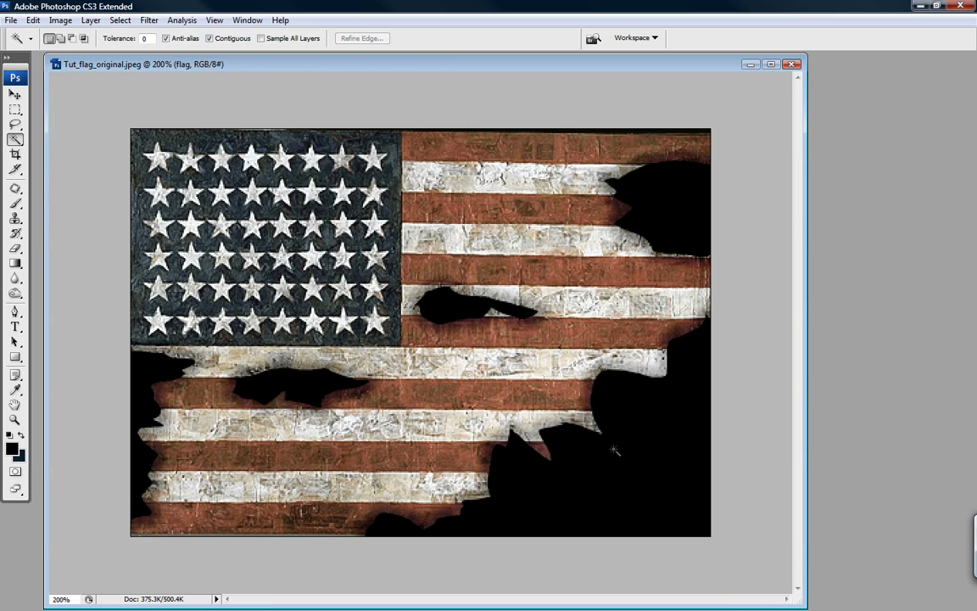